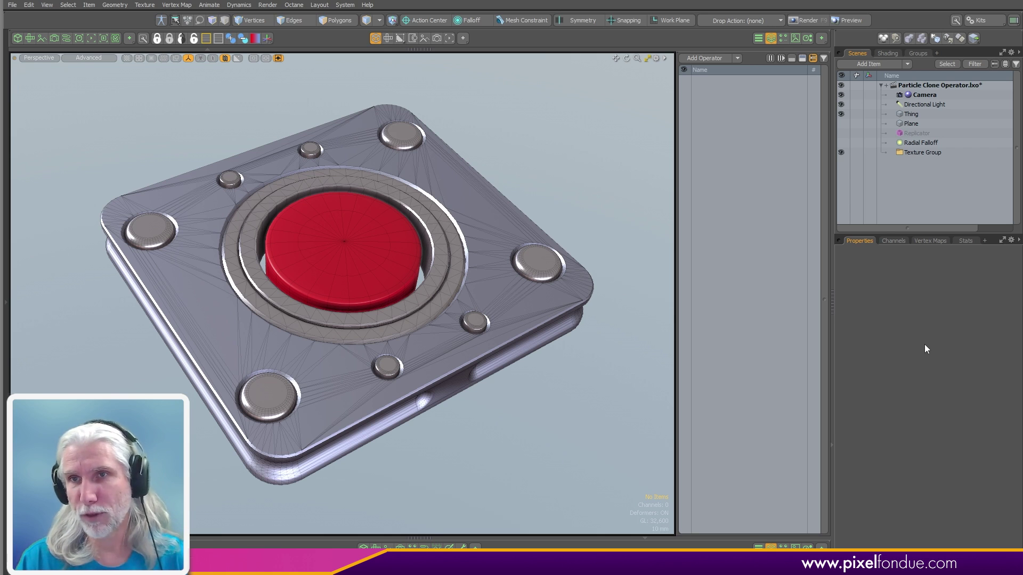
Step: Set the Replicator's prototype to the Thing mesh
click(918, 133)
scroll(482, 345, down, 2)
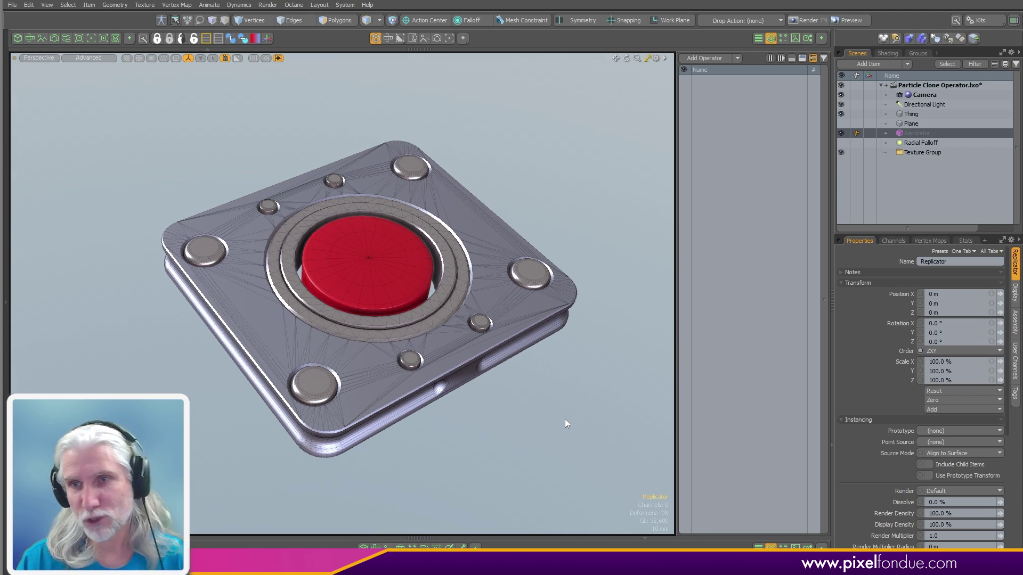
click(949, 430)
click(951, 449)
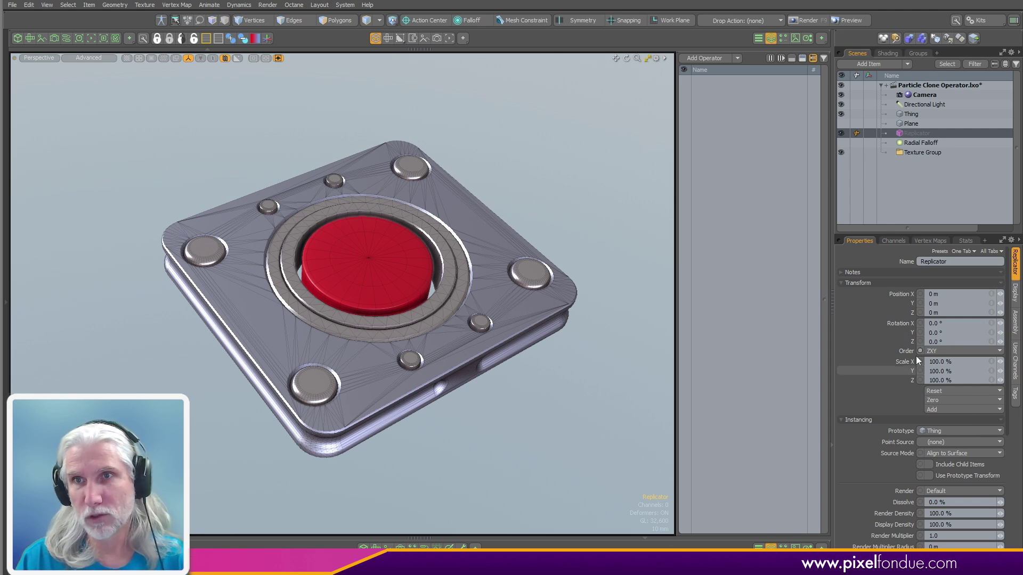
Step: Make the Plane visible and set it as the Replicator's point source
click(841, 123)
key(a)
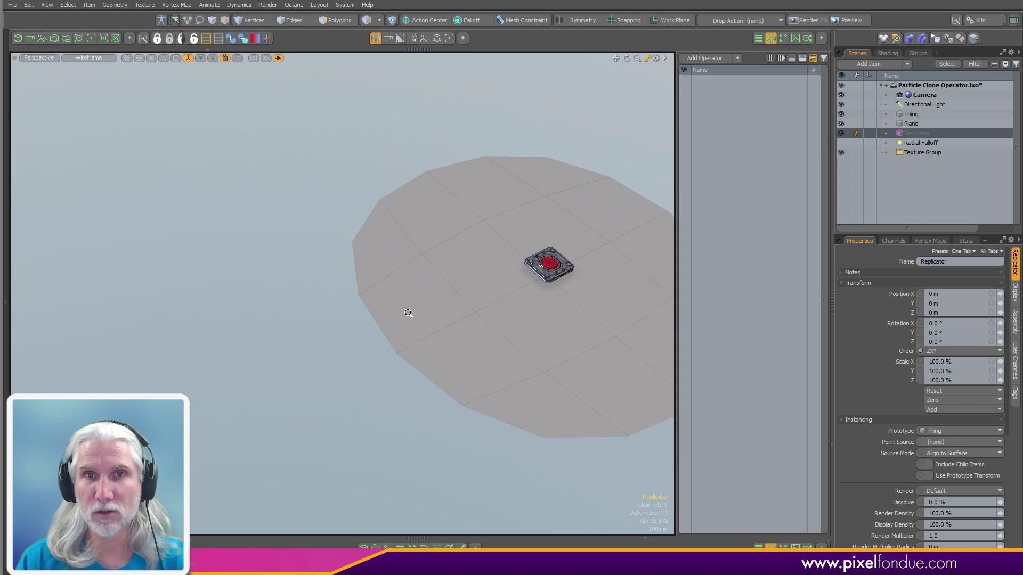
ctrl+alt+drag(408, 313, 434, 312)
alt+shift+drag(541, 381, 383, 338)
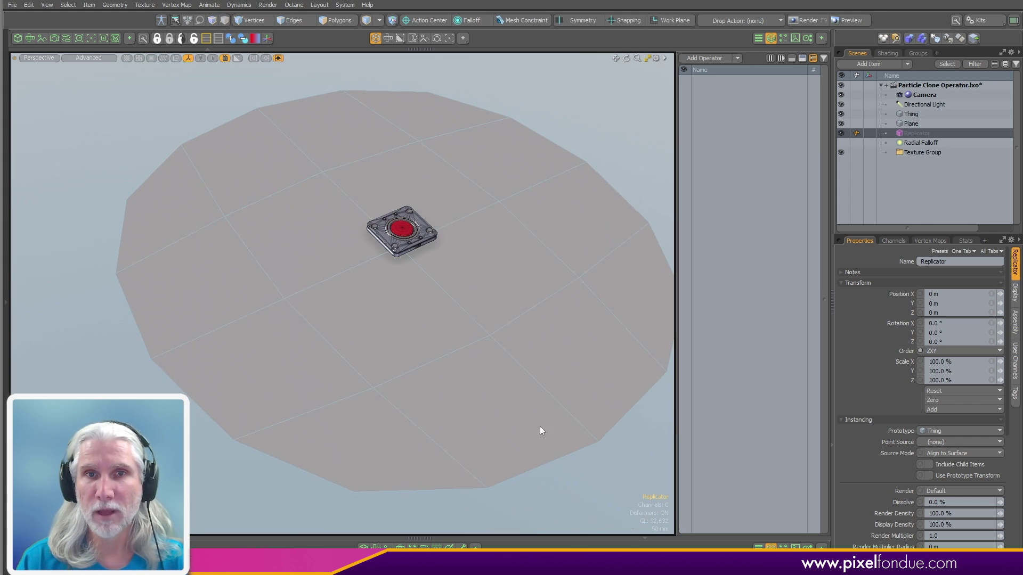
ctrl+alt+drag(535, 413, 524, 411)
click(942, 443)
click(950, 457)
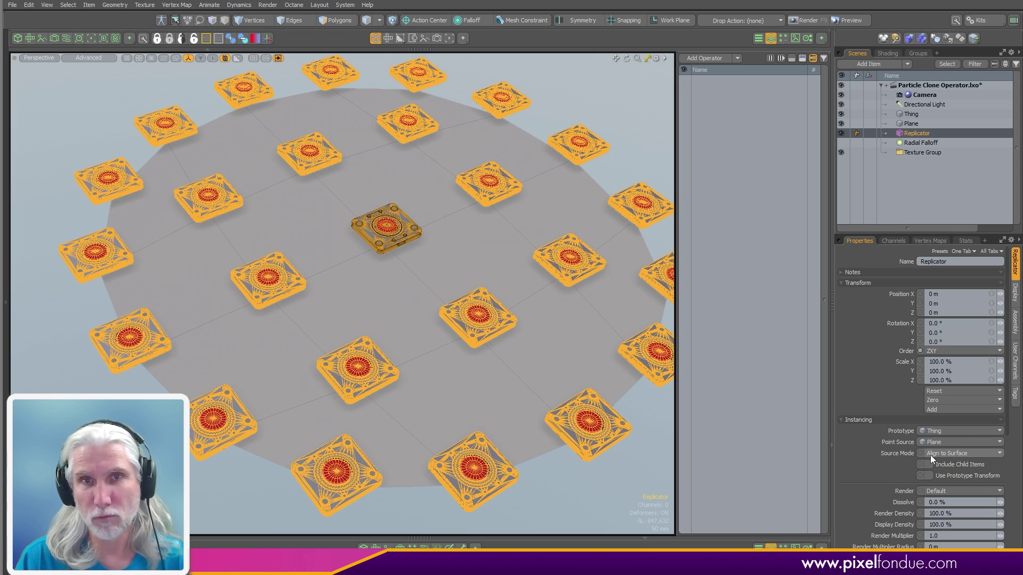
Step: Hide the Plane and the original Thing mesh, then deselect the Replicator to view only the replicas
click(841, 123)
click(841, 114)
click(488, 368)
mouse_move(490, 388)
alt+mouse_down()
mouse_move(488, 368)
mouse_move(418, 407)
mouse_move(464, 365)
mouse_move(410, 373)
mouse_move(431, 407)
alt+mouse_up()
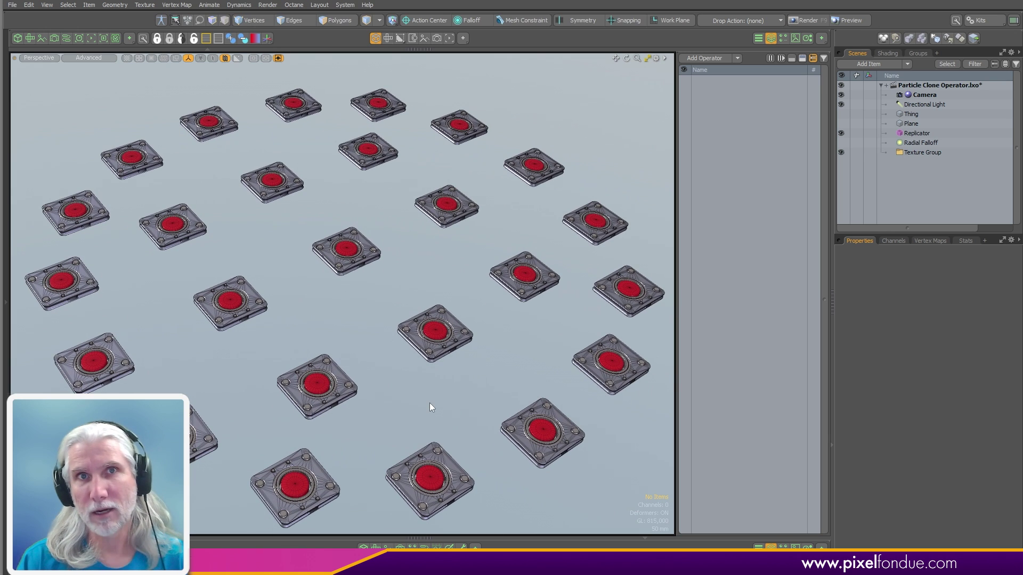
Step: Select the Thing mesh, hide the Replicator and show the Thing framed in the viewport
click(954, 113)
click(841, 132)
click(840, 114)
key(a)
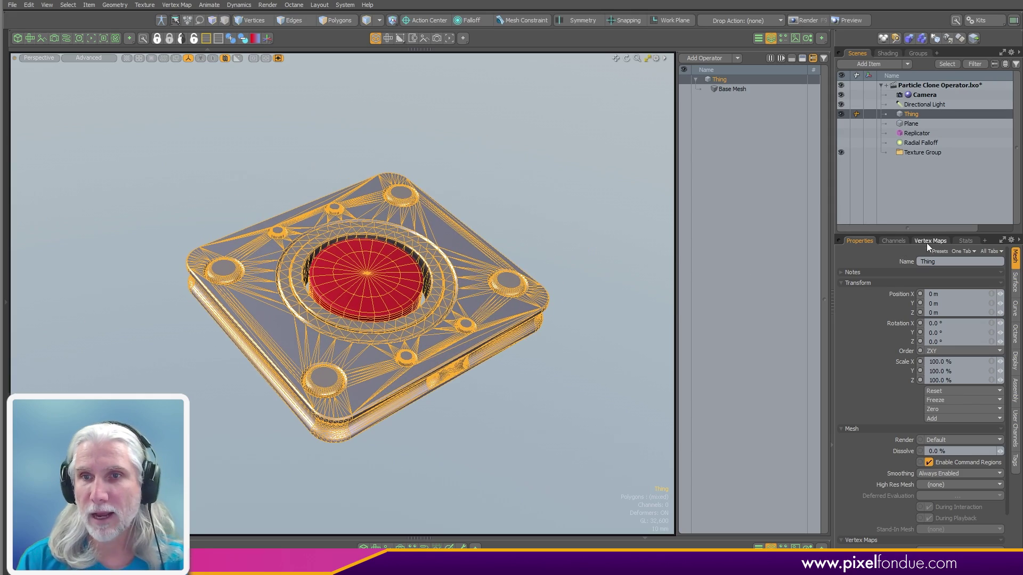
Step: Select the Thing's Morph relative morph map and add a morph influence deformer from it
click(929, 241)
click(864, 290)
key(a)
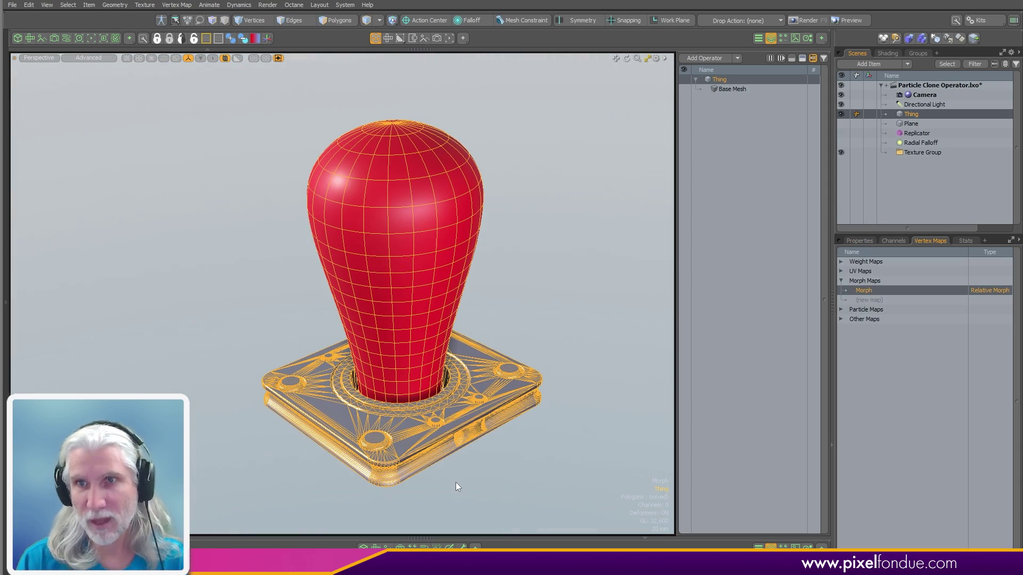
right_click(864, 291)
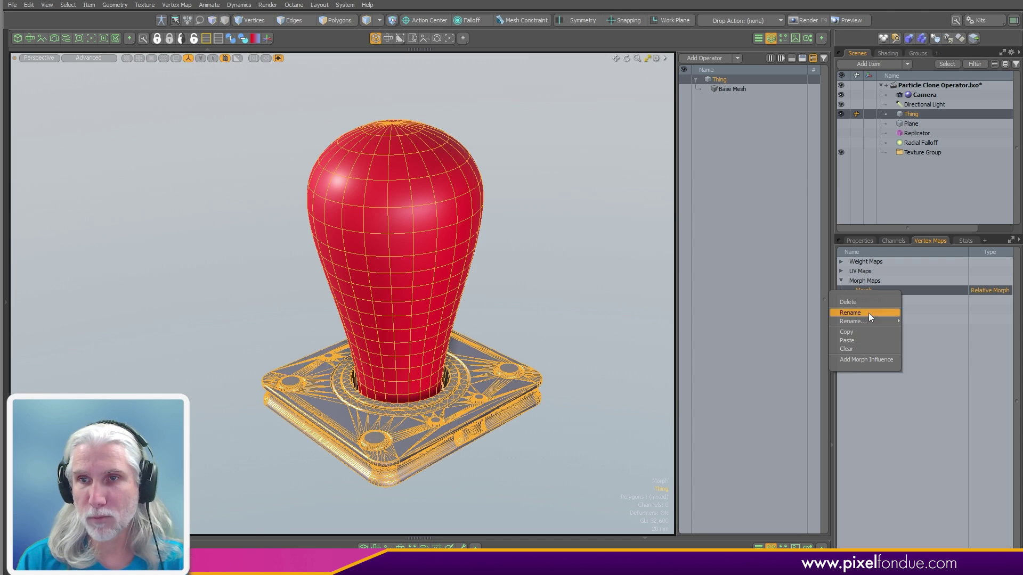
click(864, 359)
alt+drag(568, 250, 554, 269)
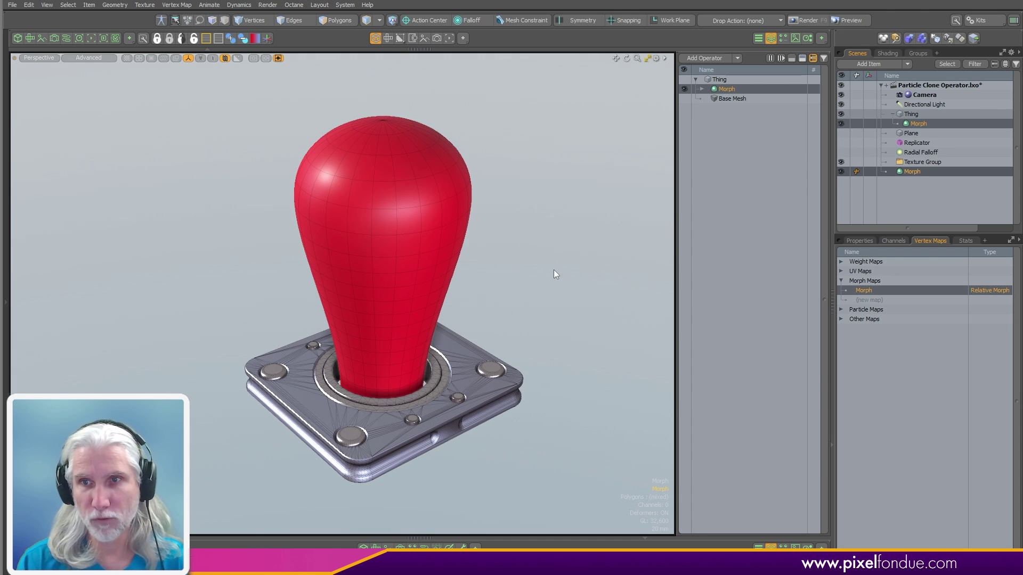
Step: Show the Replicator and reduce the morph influence's strength to 70%
click(865, 240)
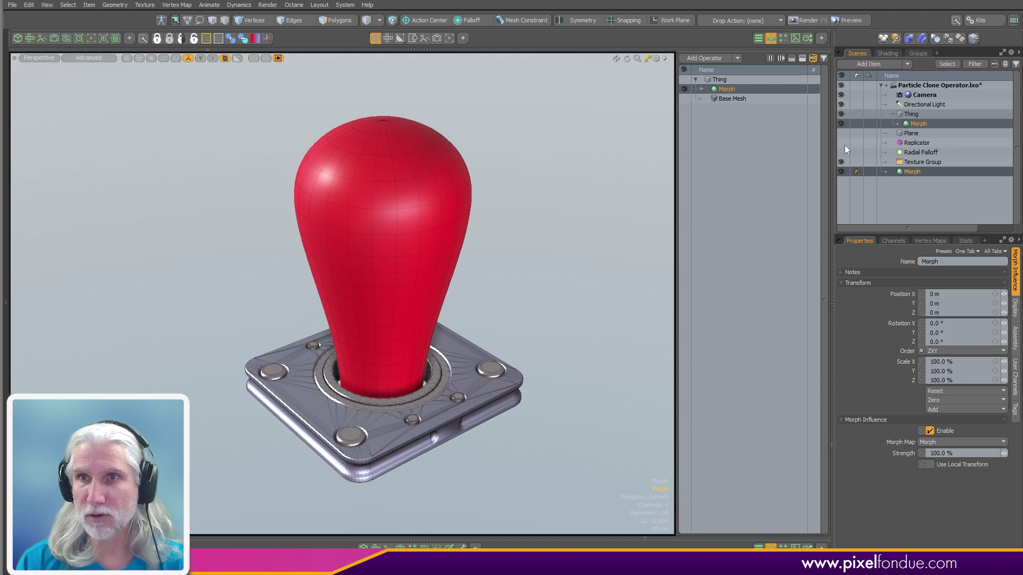
click(841, 143)
mouse_move(480, 288)
ctrl+alt+mouse_down()
mouse_move(452, 298)
mouse_move(396, 283)
ctrl+alt+mouse_up()
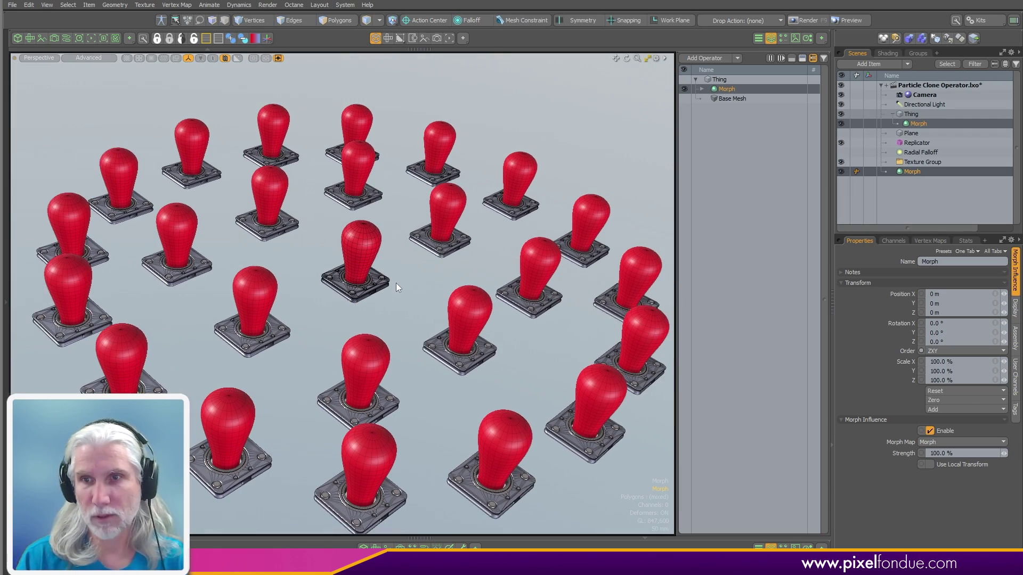
click(895, 453)
key(c)
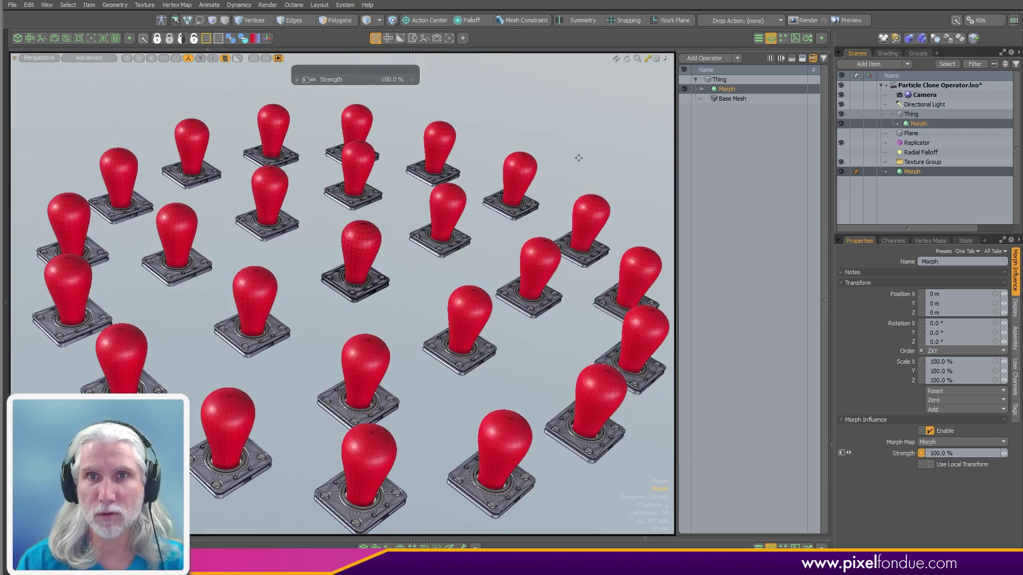
drag(582, 158, 562, 186)
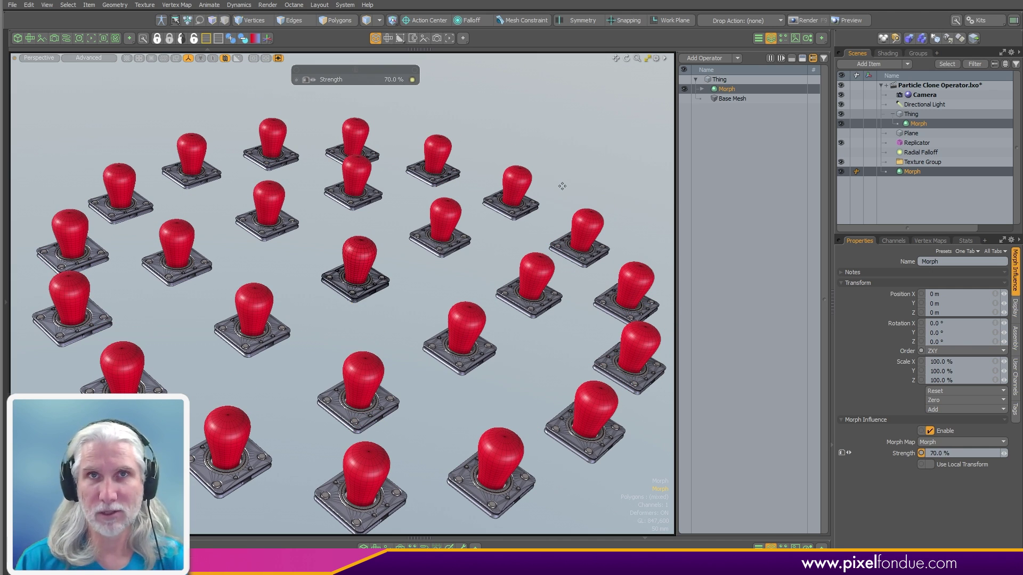
Step: Add the existing Radial Falloff to the morph influence's falloffs and select the falloff item
click(702, 89)
click(714, 108)
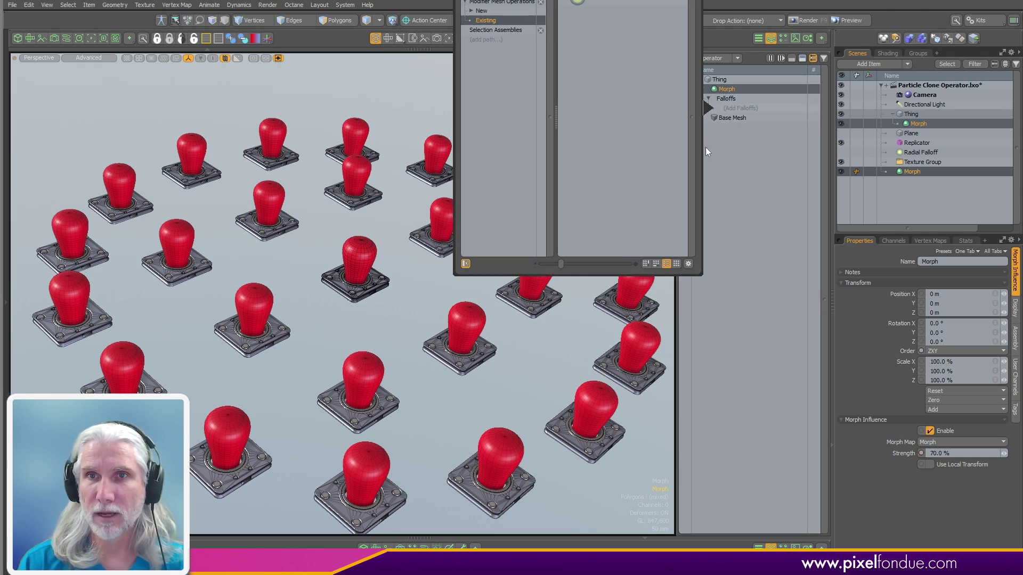
click(609, 3)
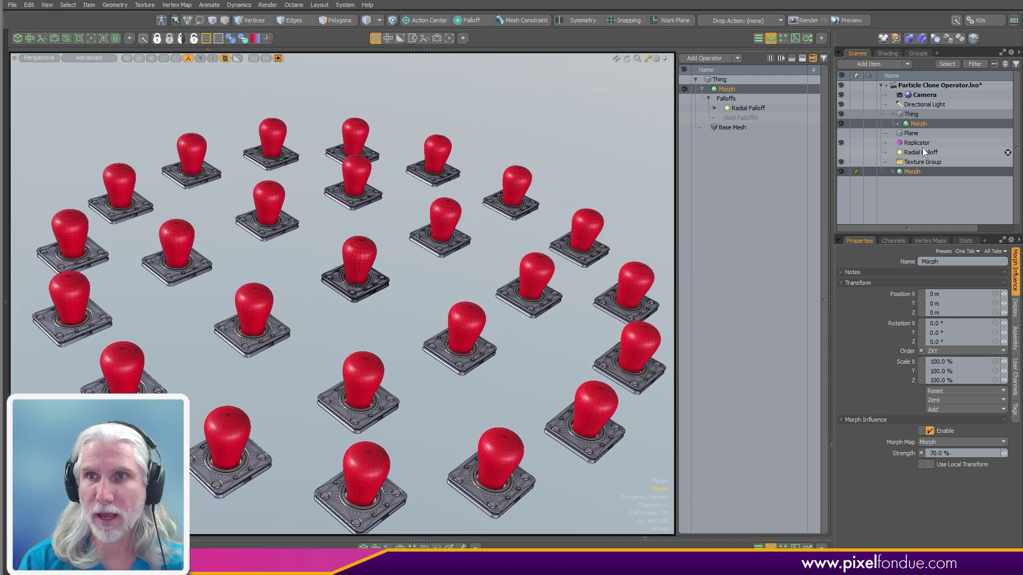
click(917, 153)
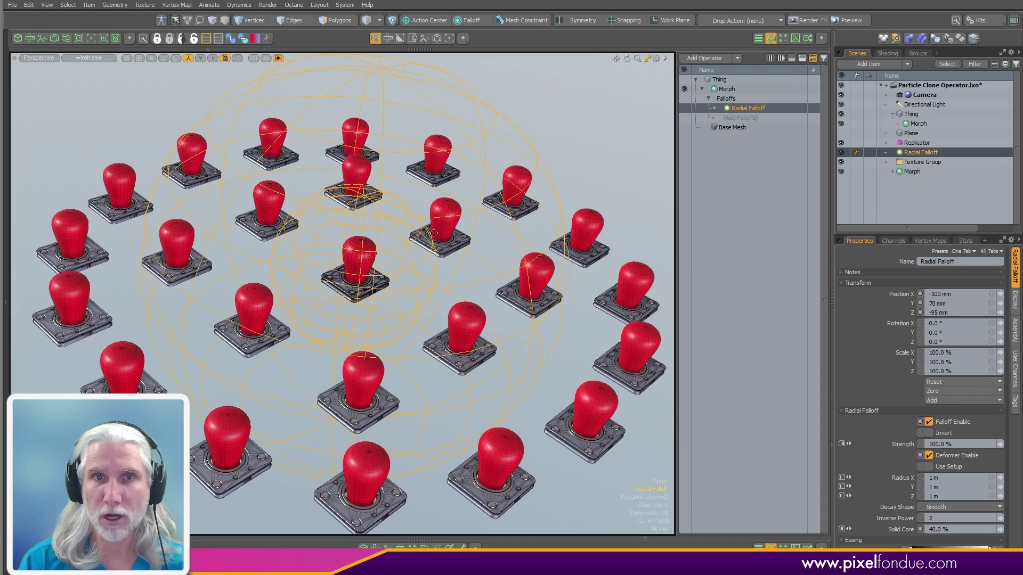
Step: Move the Radial Falloff along X to about 1.086 m, away from the original Thing
alt+drag(433, 238, 399, 367)
key(w)
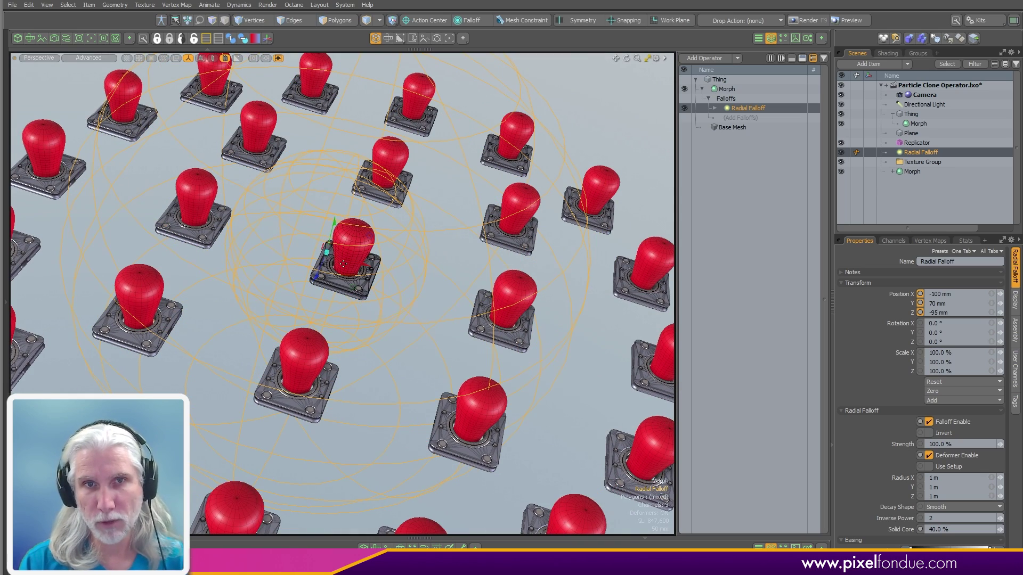
drag(375, 261, 637, 352)
scroll(554, 335, down, 3)
alt+shift+drag(538, 334, 481, 306)
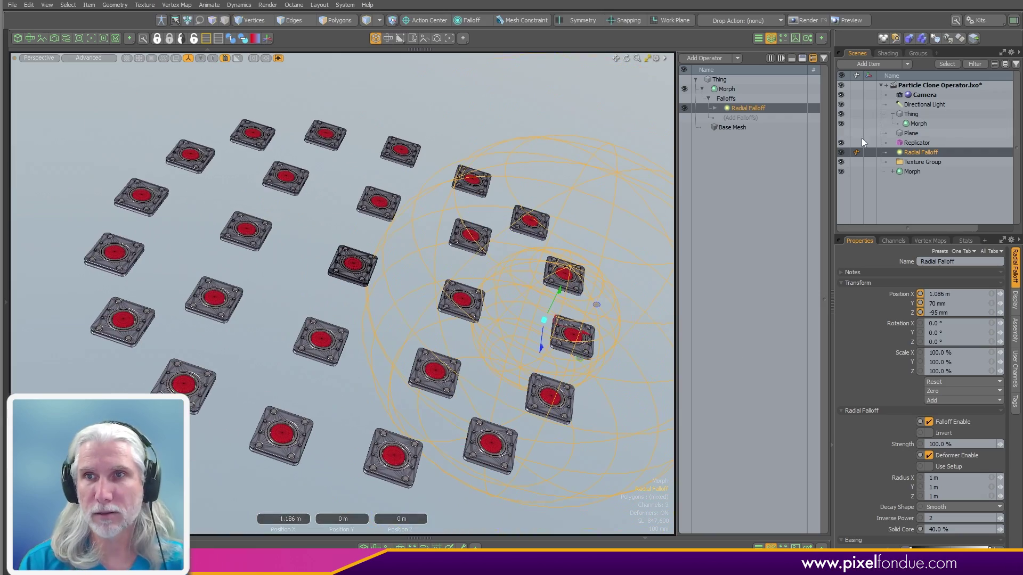
Step: Hide the Replicator and move the Radial Falloff back over the Thing, to an X position of about -9 mm
click(841, 143)
drag(585, 333, 324, 258)
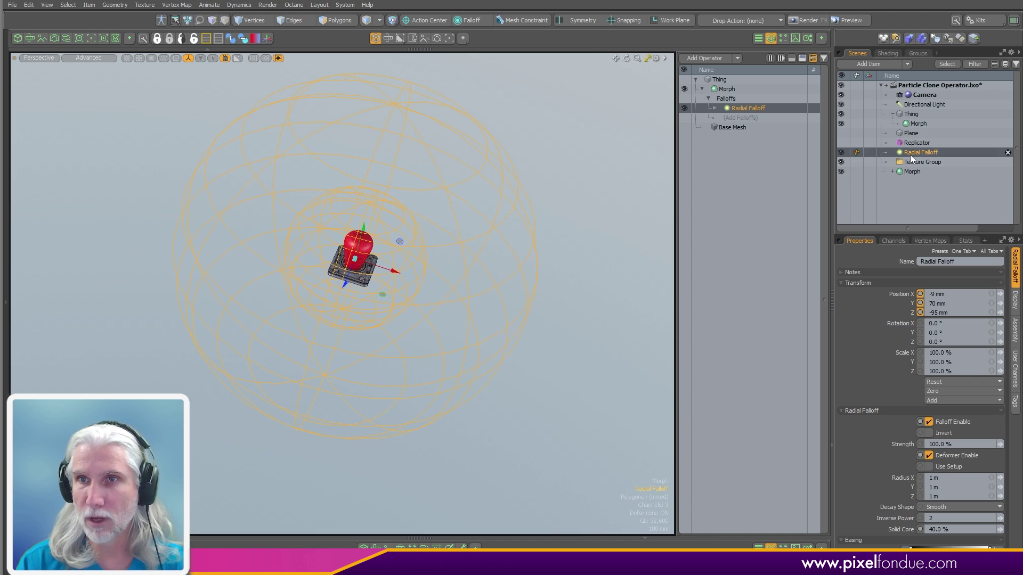
Step: Delete the Morph influence deformer from the scene
click(913, 171)
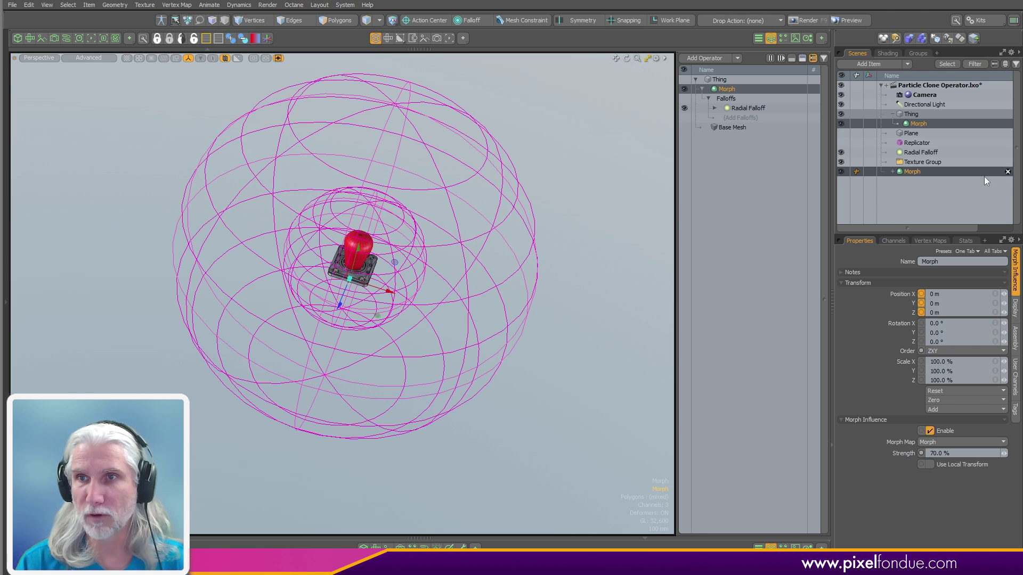
click(1009, 172)
click(580, 288)
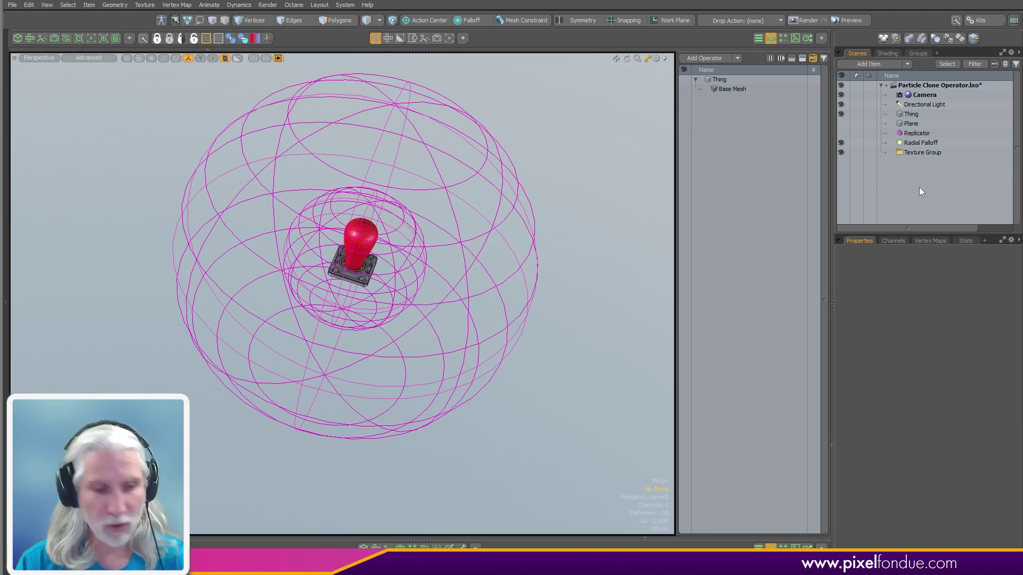
Step: Create a new mesh item, place it above the Thing in the item list and name it Cloned
key(n)
drag(907, 163, 917, 113)
key(F2)
text(Cloned)
key(Return)
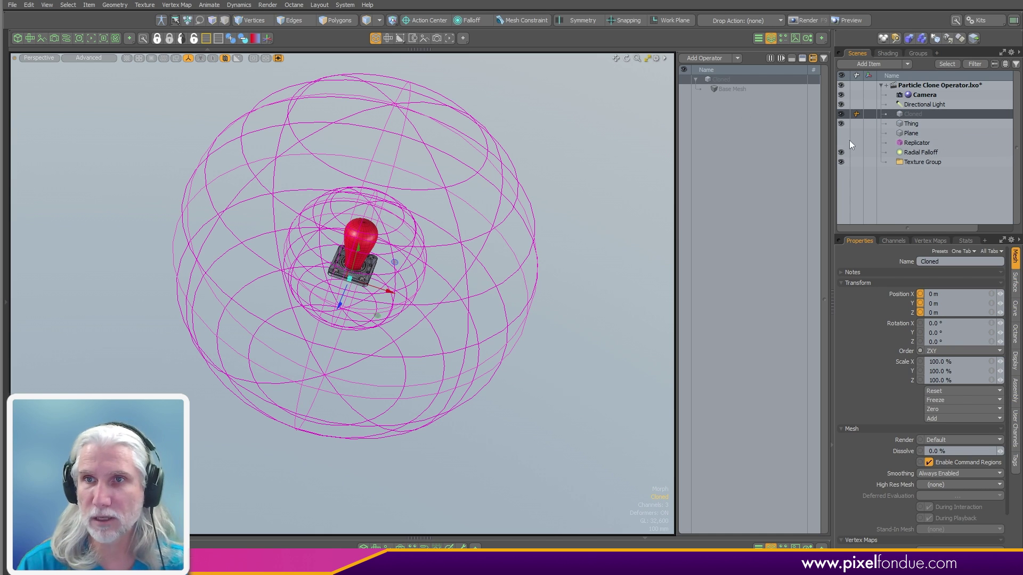
Step: Hide the Radial Falloff and add a Particle Clone mesh operation to the Cloned mesh, expanding its inputs
click(841, 153)
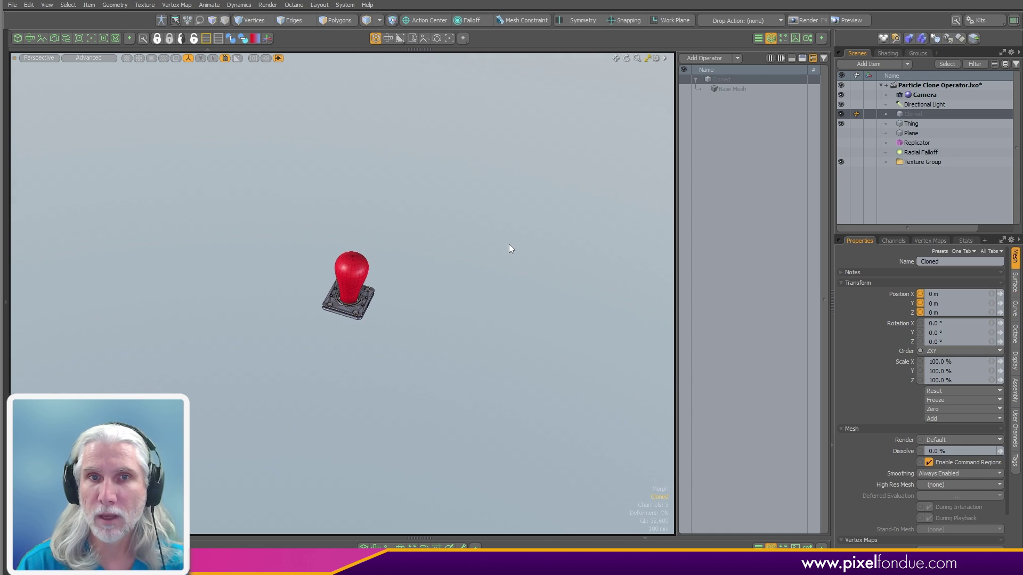
scroll(408, 273, up, 2)
click(713, 58)
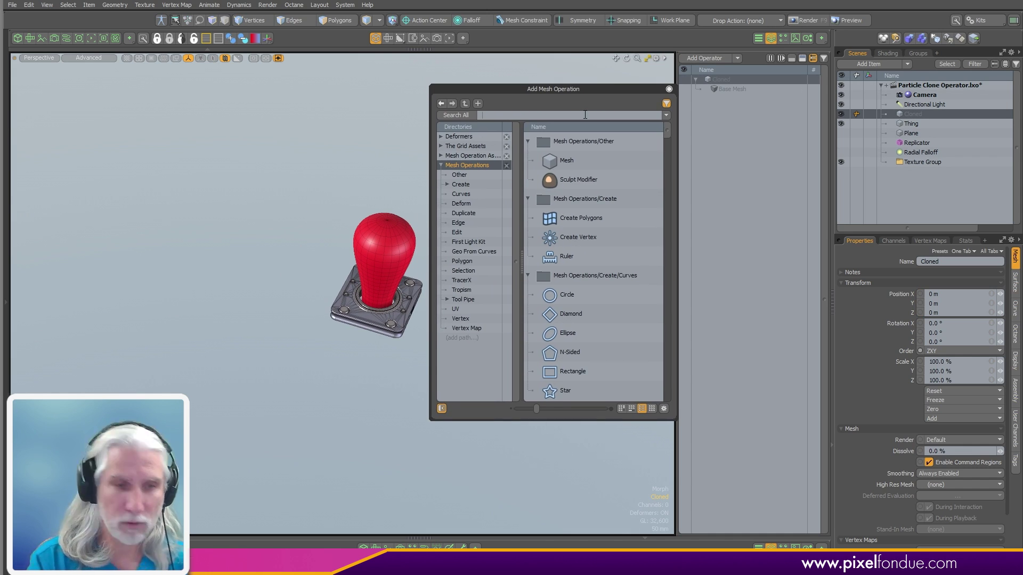
text(part)
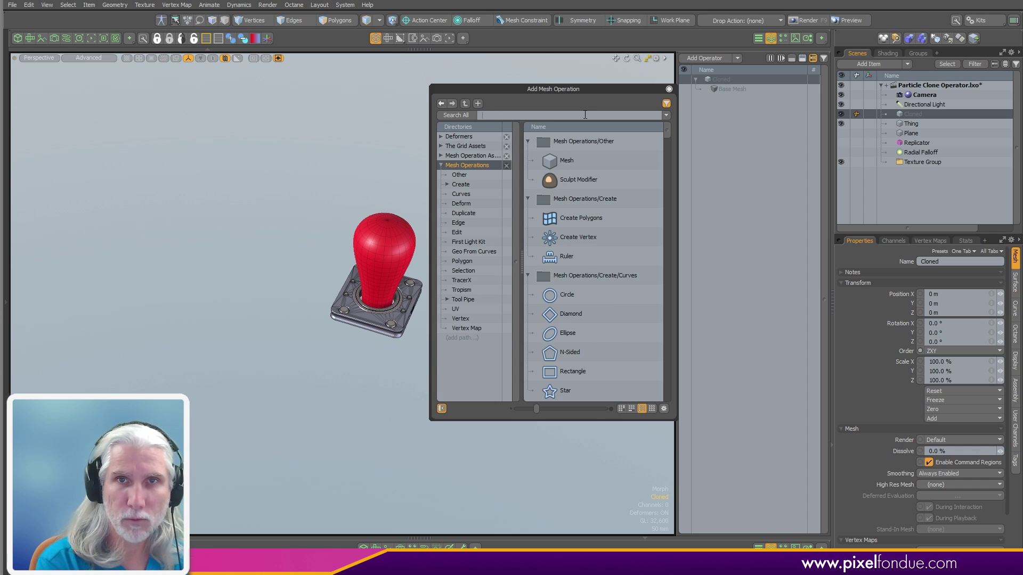
text(icl)
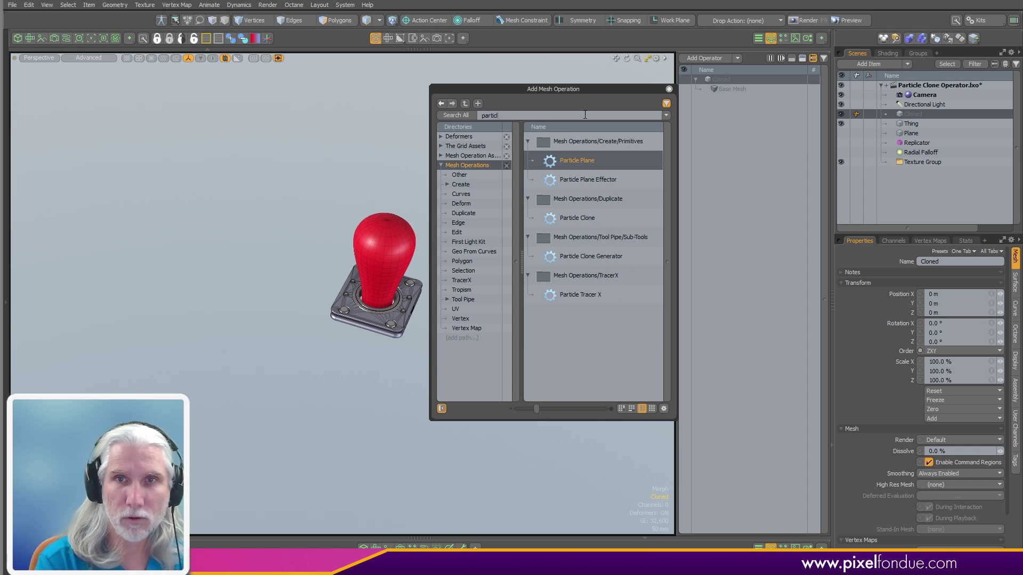
double_click(573, 217)
click(669, 90)
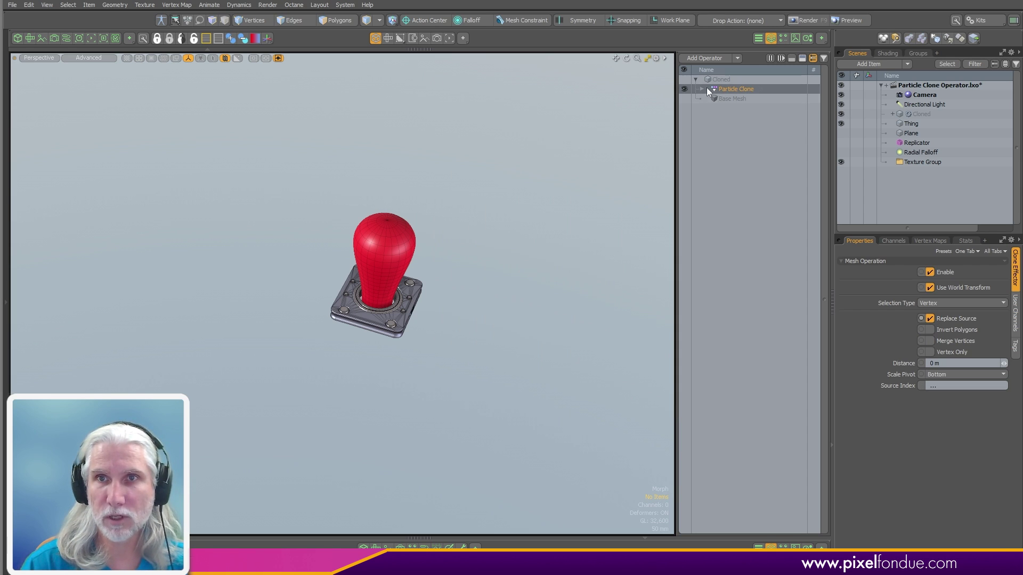
click(701, 89)
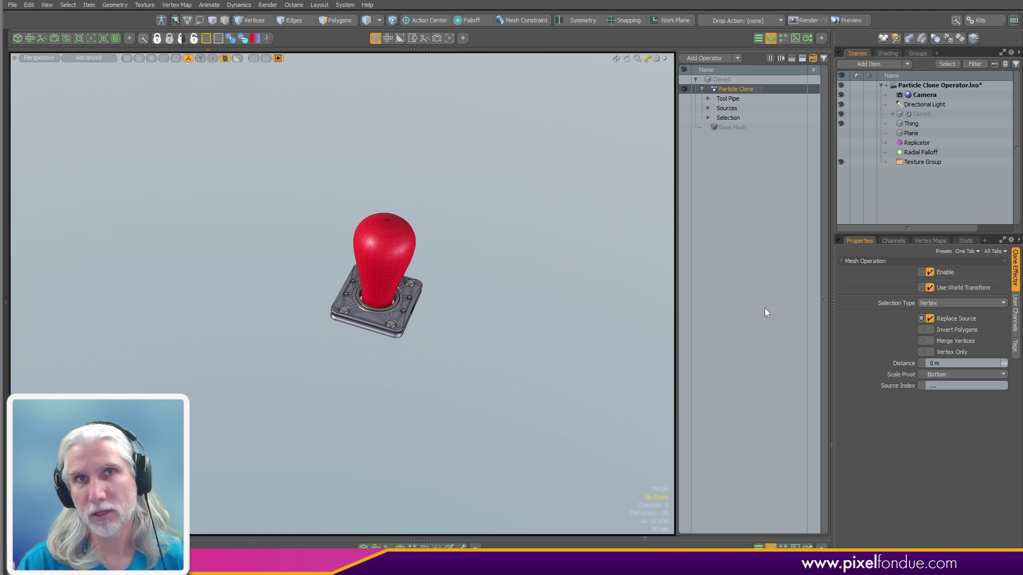
Step: Assign the Plane as the particle source of the Particle Clone Generator
click(708, 99)
click(714, 108)
click(721, 118)
click(746, 128)
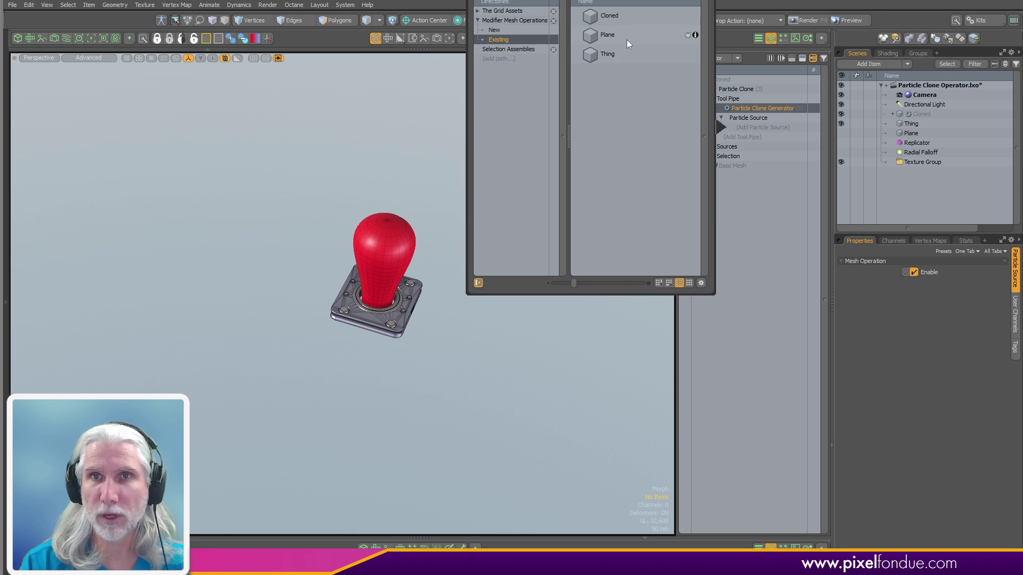
click(606, 37)
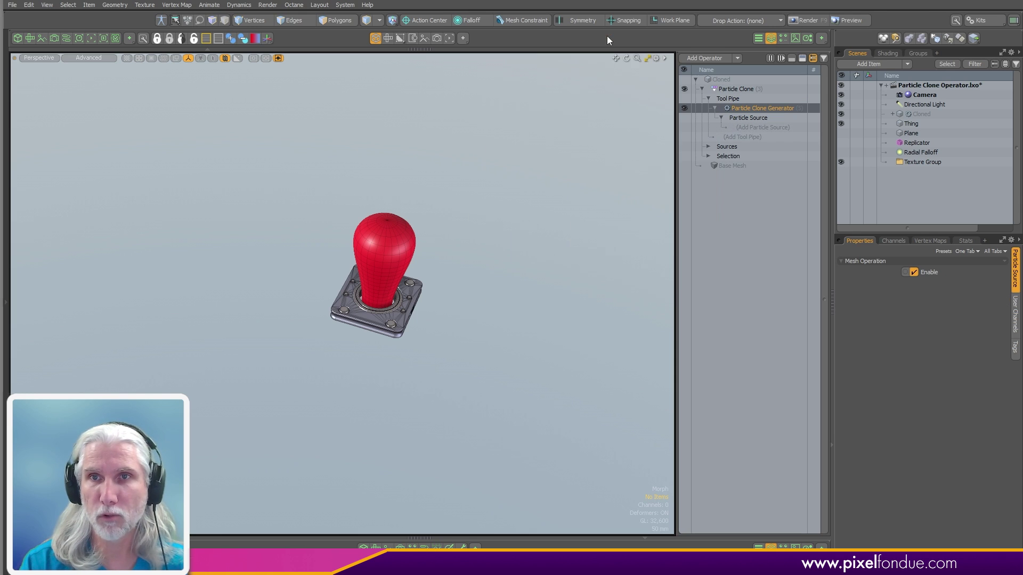
Step: Add the Thing mesh to the Particle Clone operation's sources
click(708, 147)
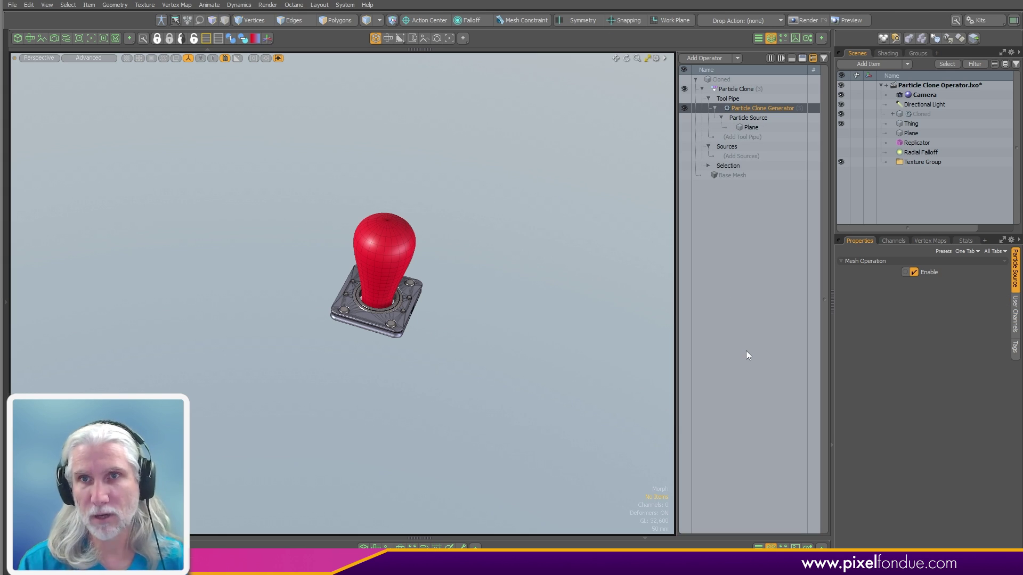
click(741, 157)
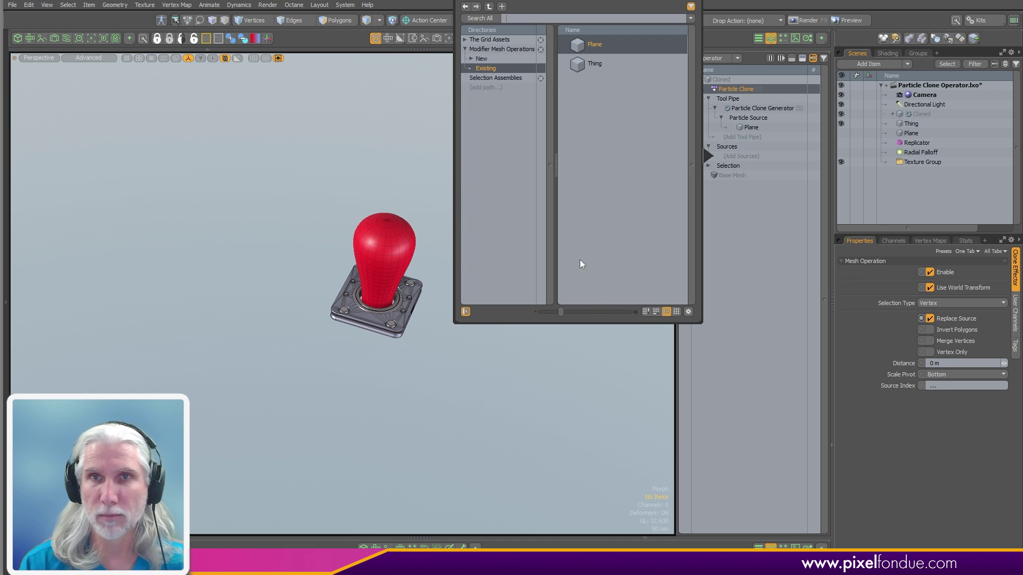
click(597, 64)
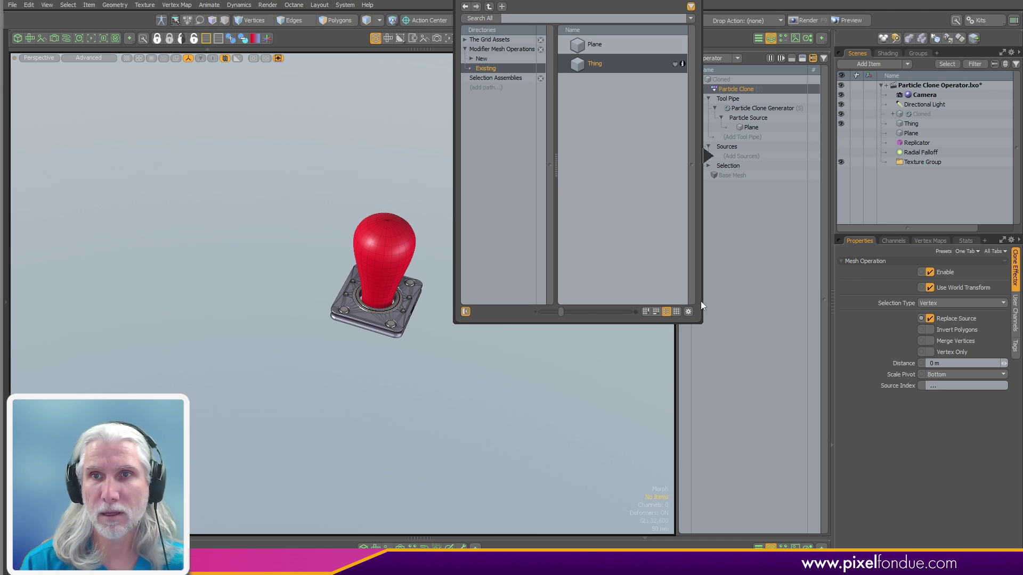
click(776, 343)
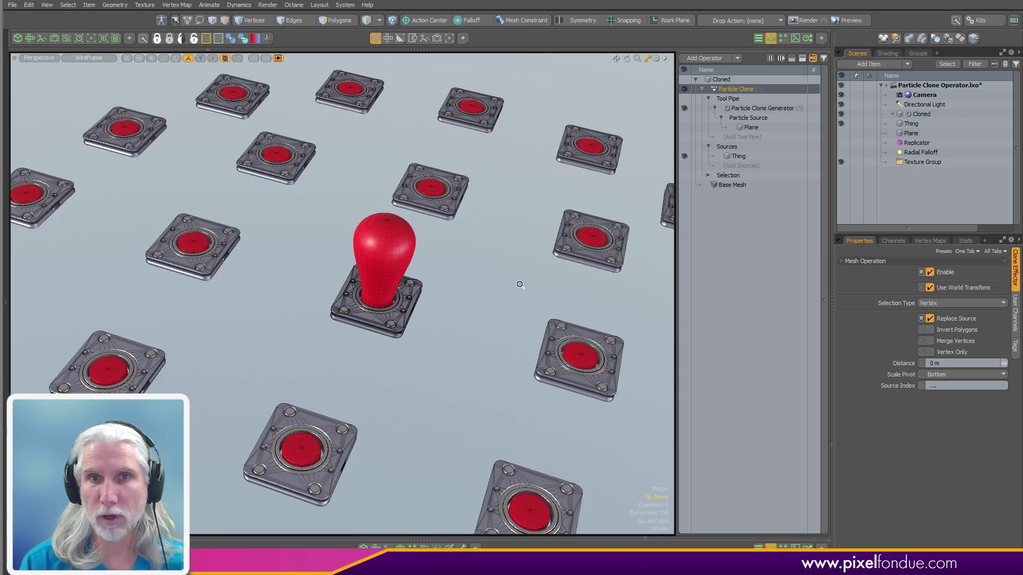
Step: Hide the original Thing mesh so only the cloned meshes remain in view
key(a)
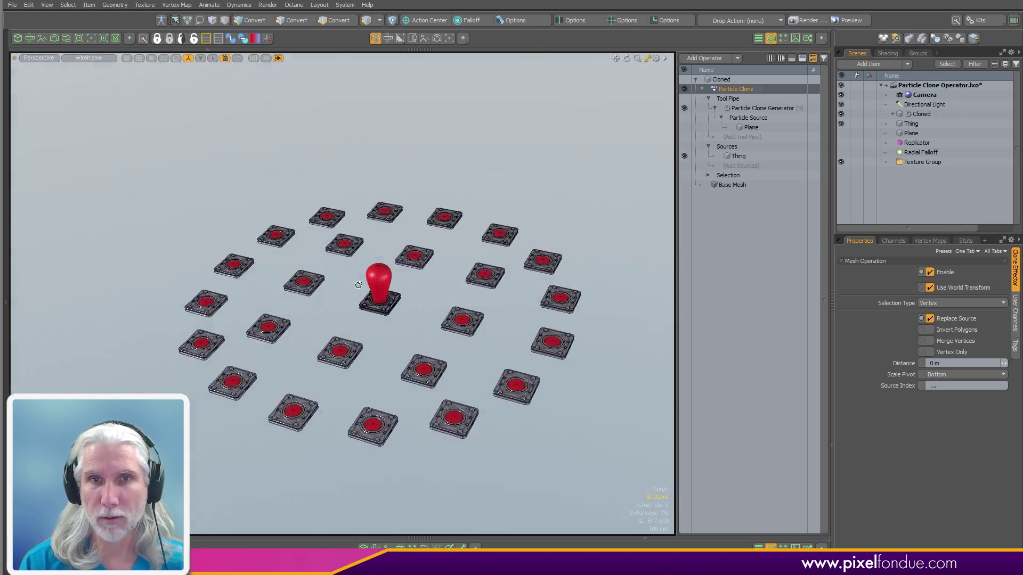
scroll(396, 315, up, 5)
alt+drag(363, 300, 420, 314)
scroll(443, 336, down, 3)
scroll(412, 292, up, 2)
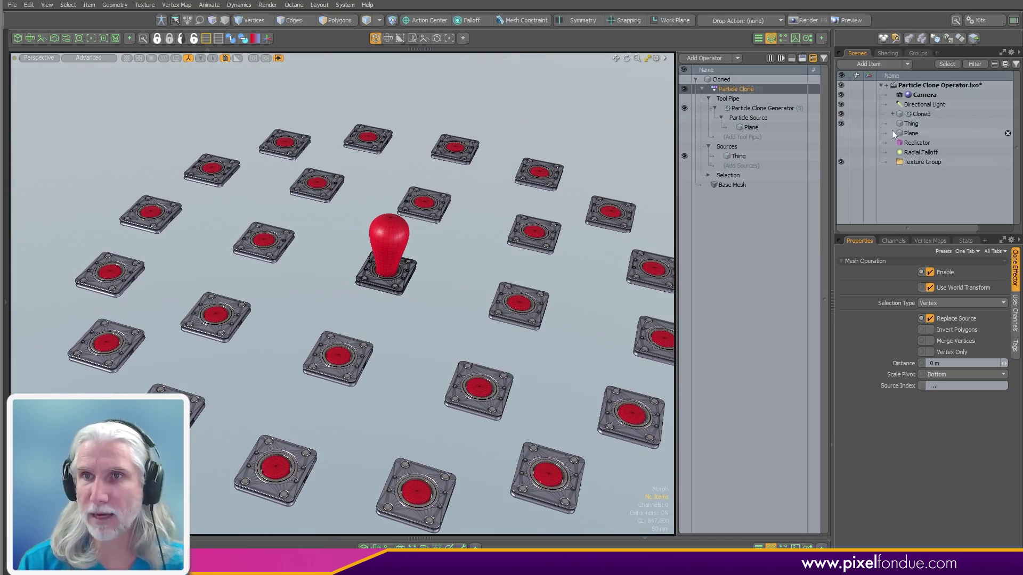
click(841, 123)
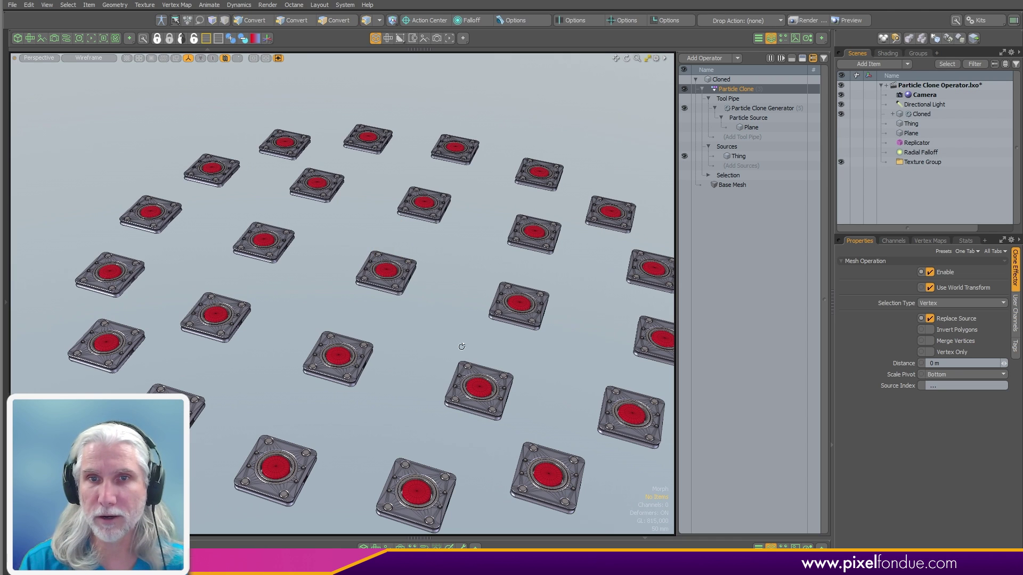
alt+drag(449, 351, 409, 329)
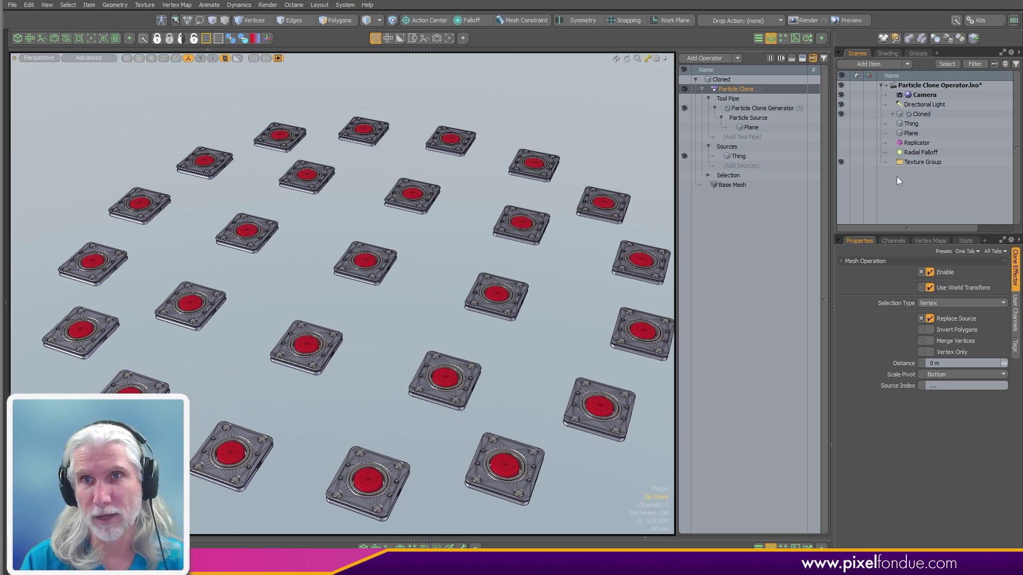
Step: Add a Morph Influence deformer to the Cloned mesh and set its morph map to Morph
click(702, 89)
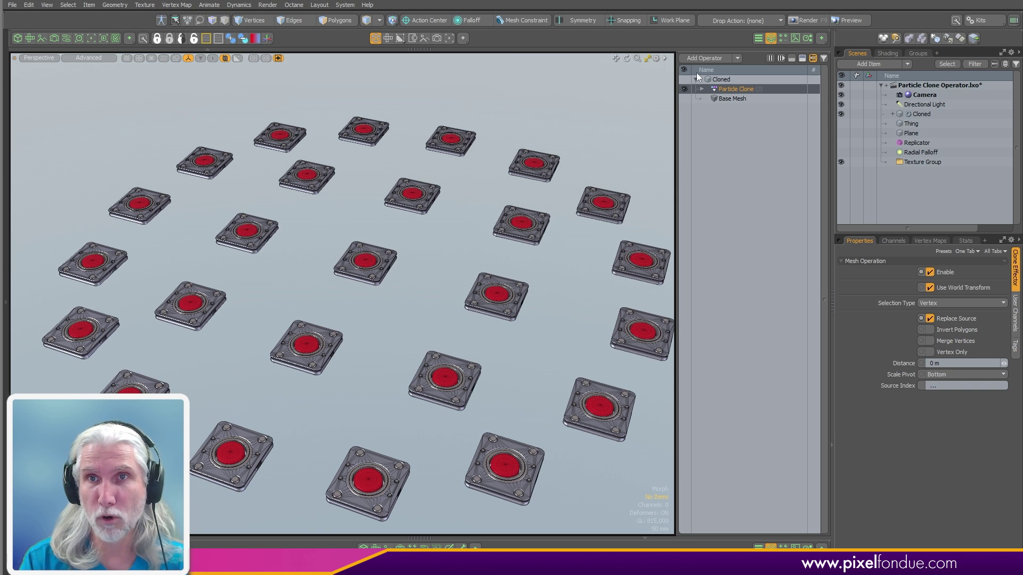
click(709, 59)
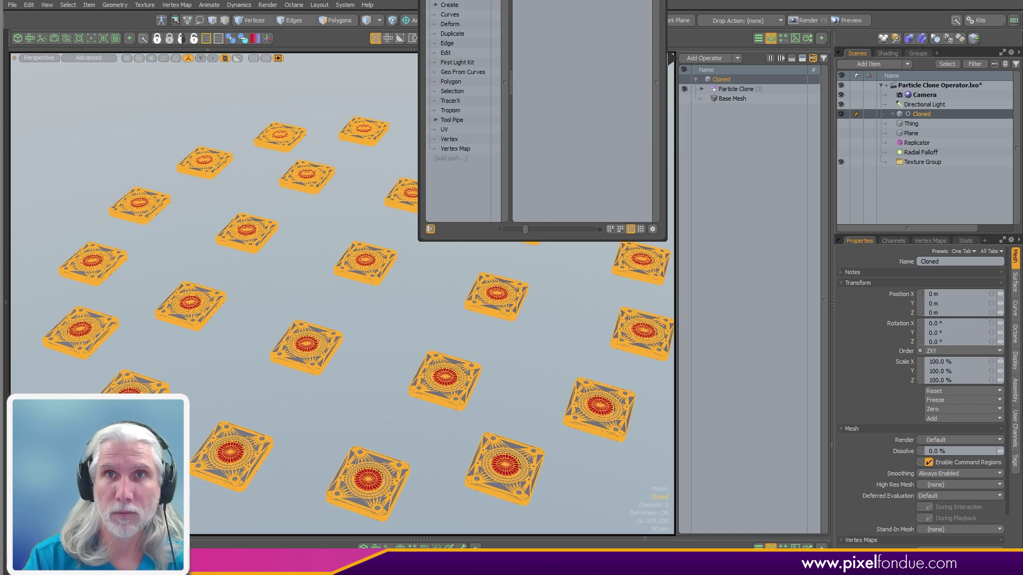
drag(542, 1, 559, 89)
key(BackSpace)
key(BackSpace)
key(BackSpace)
text(rp)
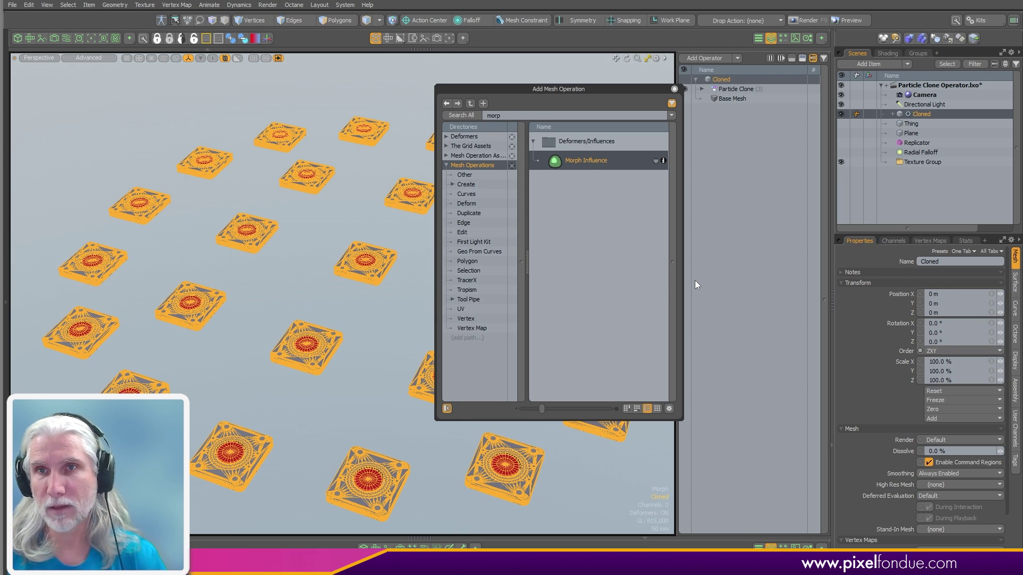
click(675, 89)
click(938, 442)
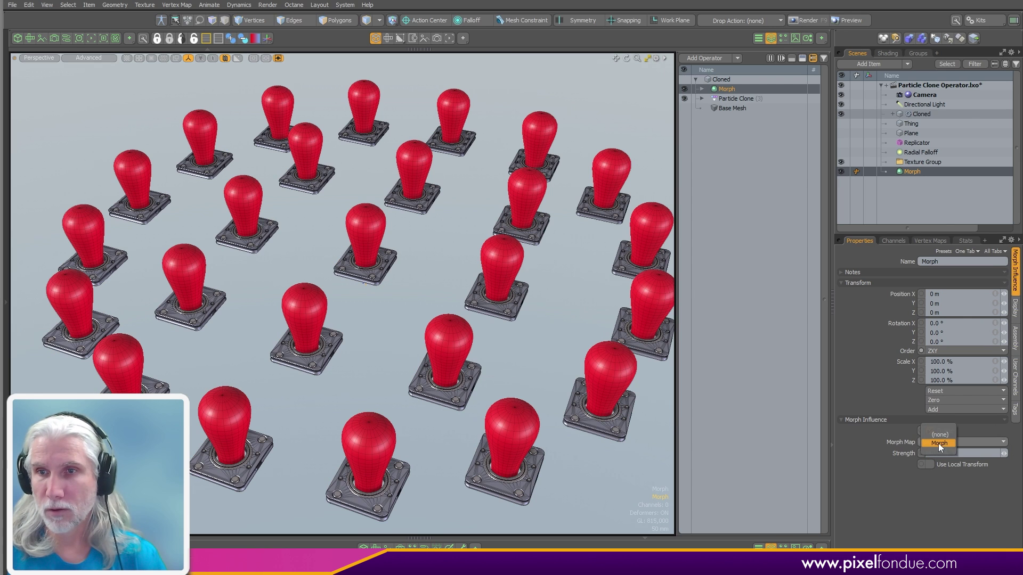
click(938, 443)
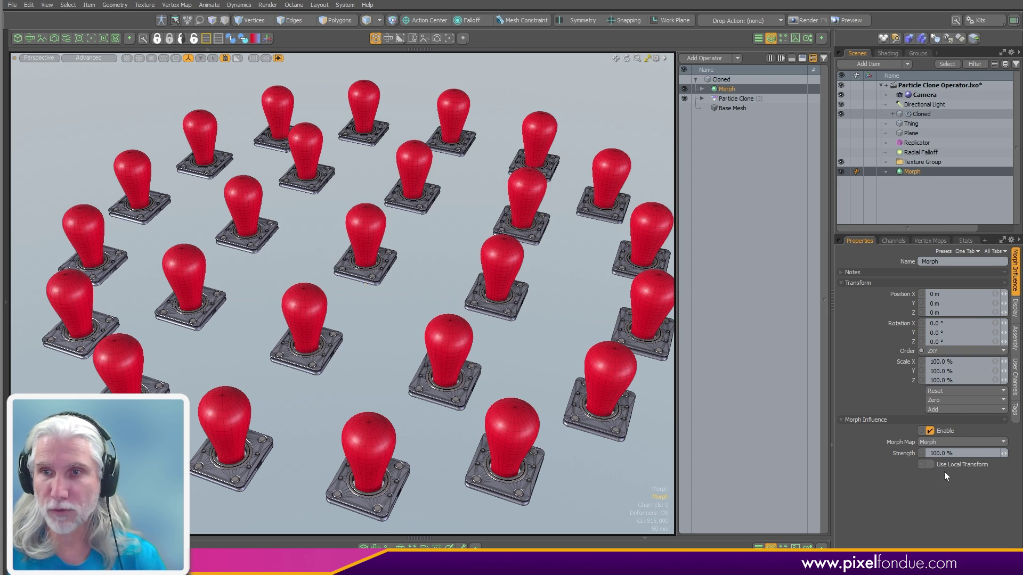
Step: Test the Morph deformer at 50% strength and restore it to 100%
click(953, 453)
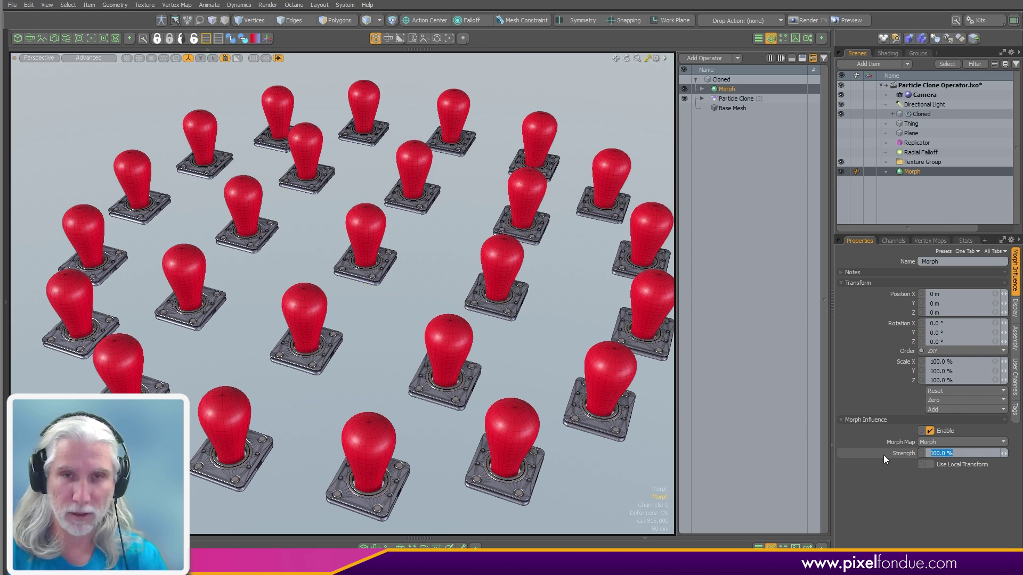
text(50)
key(Return)
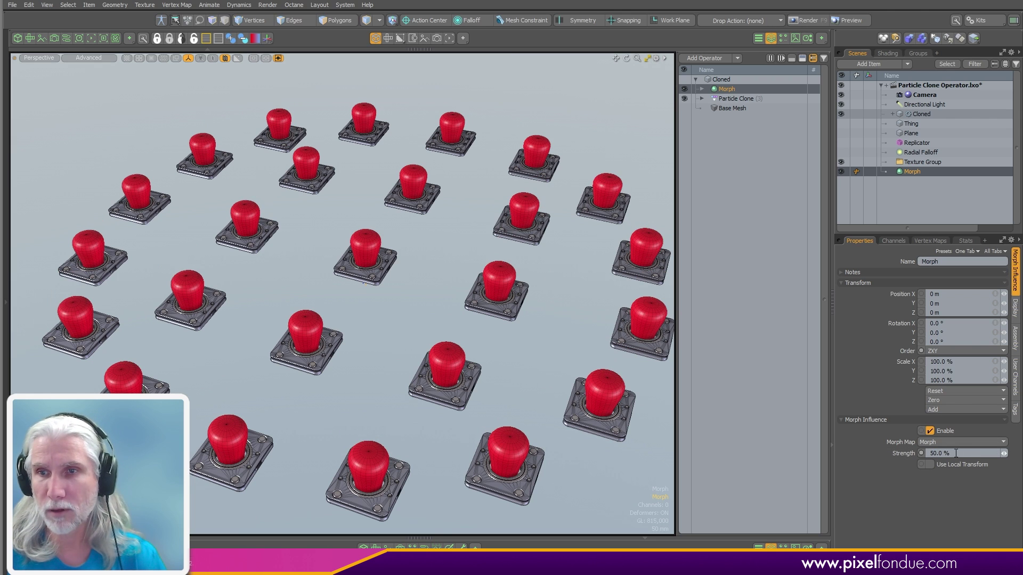
drag(957, 452, 839, 452)
text(100)
key(Return)
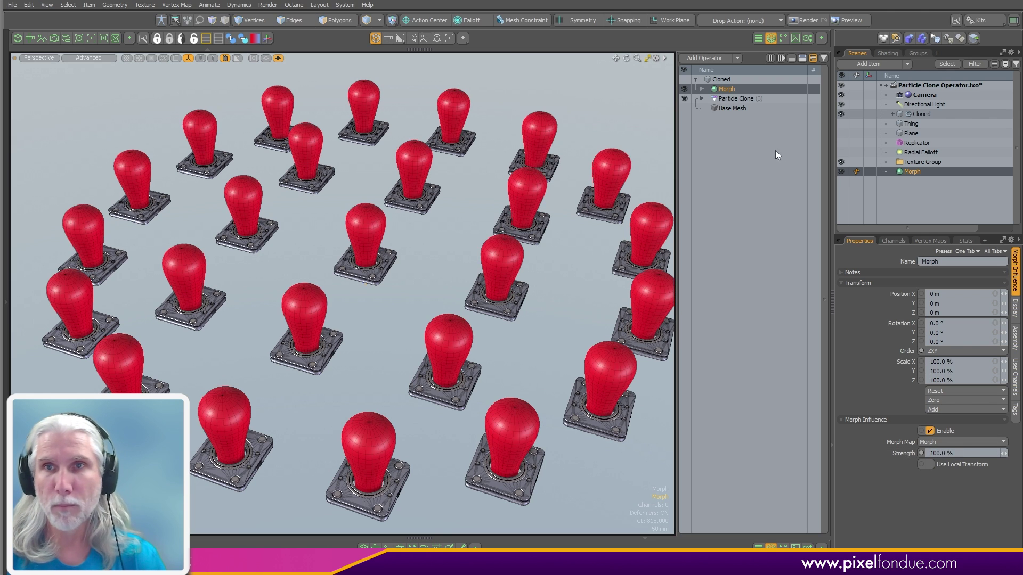
Step: Assign the Radial Falloff to the falloffs of the Morph deformer
click(701, 88)
click(708, 98)
click(738, 108)
double_click(617, 4)
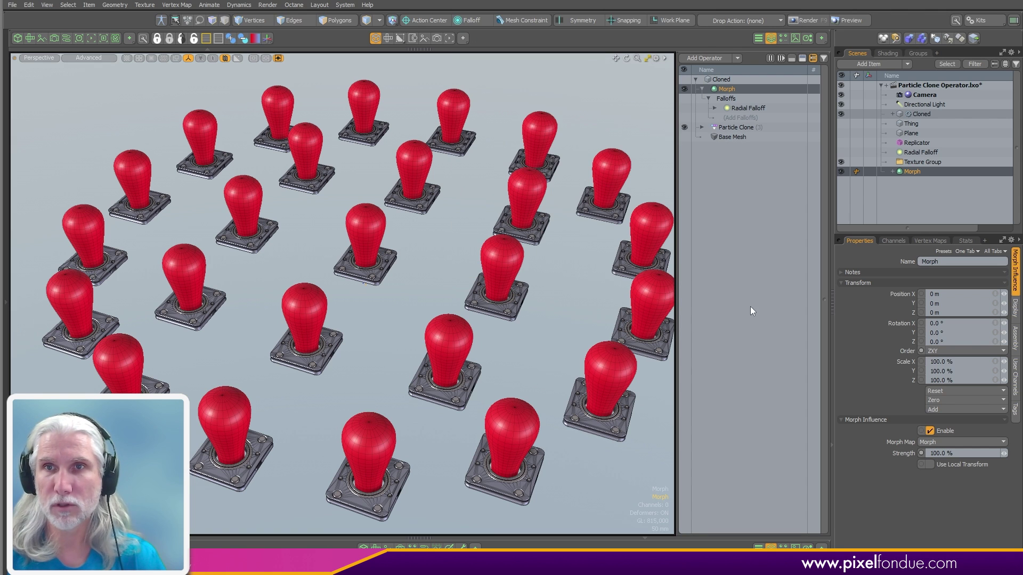
Step: Show the Radial Falloff and move it across the clones to X 770 mm, Y 70 mm, Z 185 mm
click(918, 153)
scroll(453, 250, down, 4)
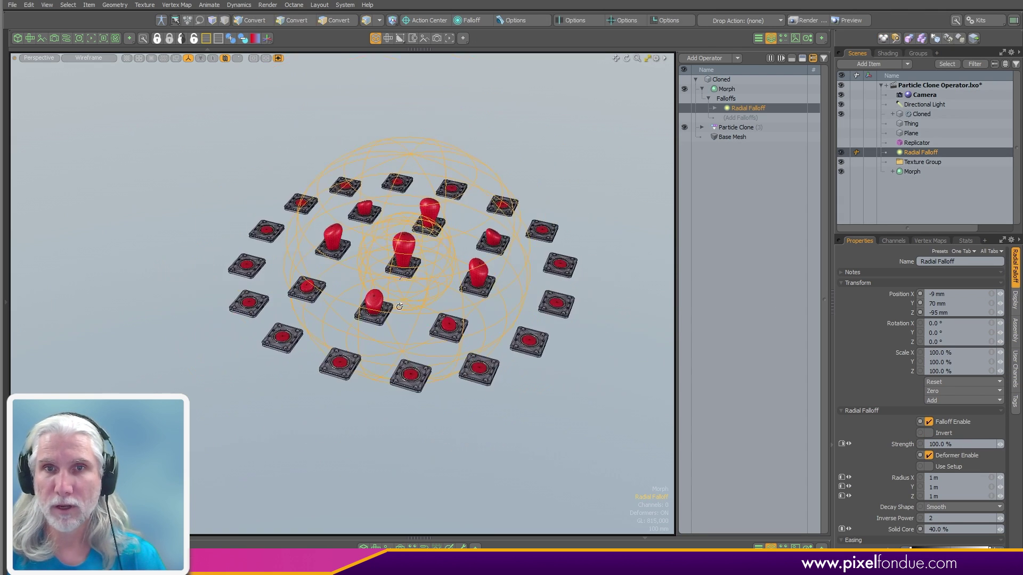
key(w)
mouse_move(437, 250)
alt+mouse_down()
mouse_move(424, 284)
mouse_move(454, 399)
mouse_move(360, 384)
mouse_move(244, 323)
mouse_move(275, 234)
mouse_move(452, 192)
mouse_move(538, 239)
mouse_move(531, 341)
mouse_move(363, 314)
mouse_move(279, 221)
mouse_move(367, 146)
mouse_move(428, 157)
mouse_move(576, 220)
mouse_move(620, 291)
mouse_move(559, 336)
mouse_move(376, 346)
mouse_move(285, 231)
mouse_move(352, 173)
mouse_move(446, 194)
mouse_move(342, 229)
mouse_move(365, 343)
mouse_move(512, 318)
mouse_move(411, 240)
mouse_move(377, 251)
mouse_move(498, 308)
mouse_move(505, 296)
alt+mouse_up()
alt+drag(501, 416, 477, 398)
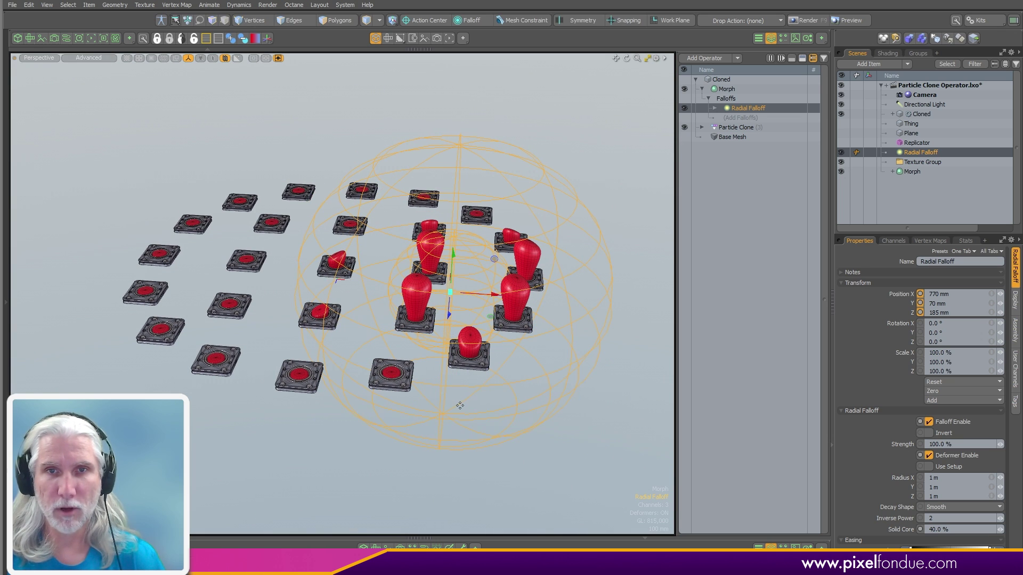
Step: Extend the Radial Falloff's reach interactively so the morph affects nearly all clones, and hide the falloff
key(c)
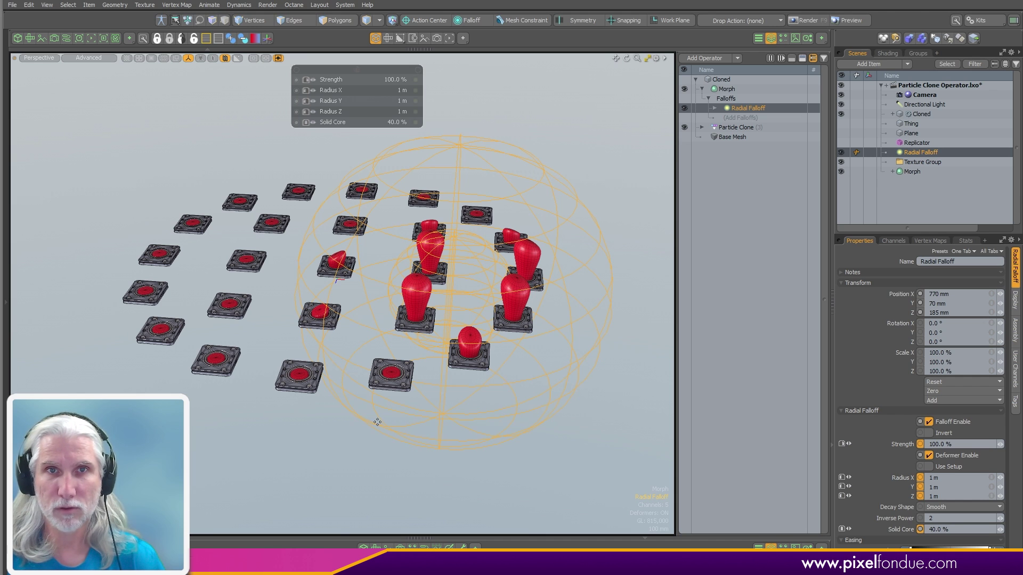
drag(307, 438, 551, 400)
key(Escape)
scroll(552, 401, down, 3)
click(840, 152)
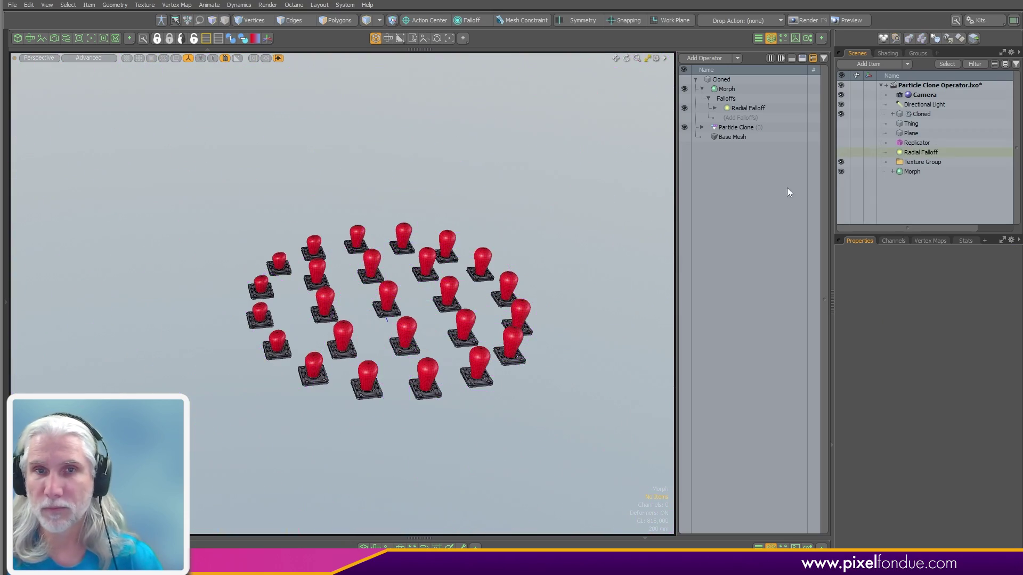
Step: Add an Assign Selection Set mesh operation to the Cloned mesh, using Polygon as the selection type and Blue as the name
alt+drag(458, 240, 493, 245)
scroll(373, 277, up, 3)
mouse_move(373, 277)
alt+shift+mouse_down()
mouse_move(398, 280)
mouse_move(404, 258)
alt+shift+mouse_up()
alt+drag(403, 258, 404, 267)
alt+drag(583, 157, 570, 454)
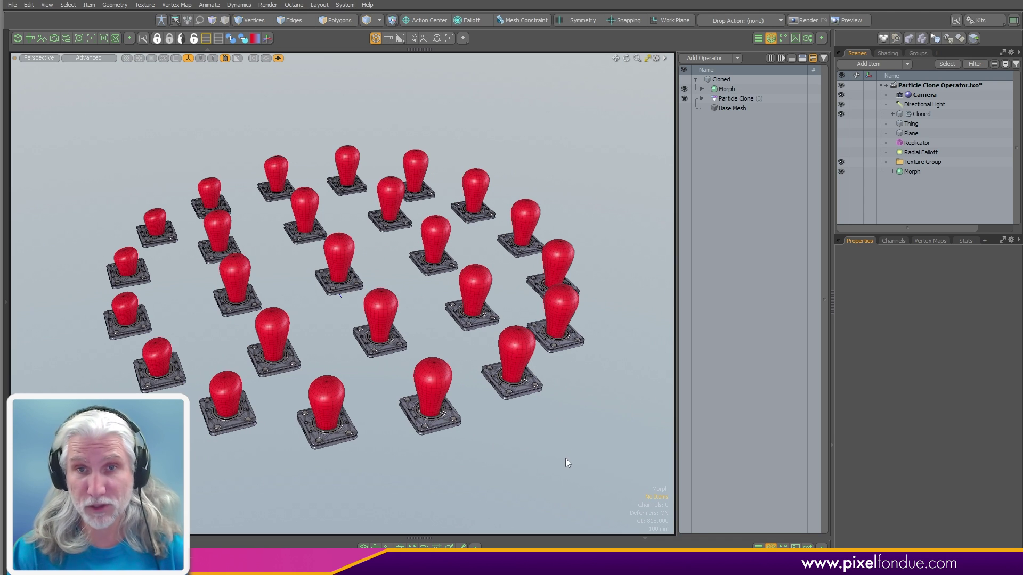
click(704, 58)
text(ass)
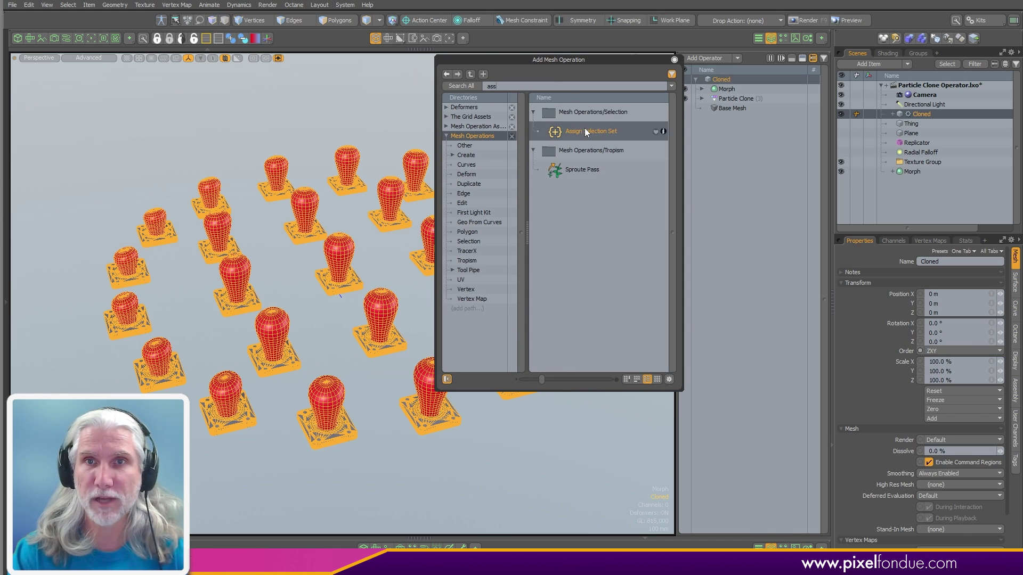
double_click(590, 134)
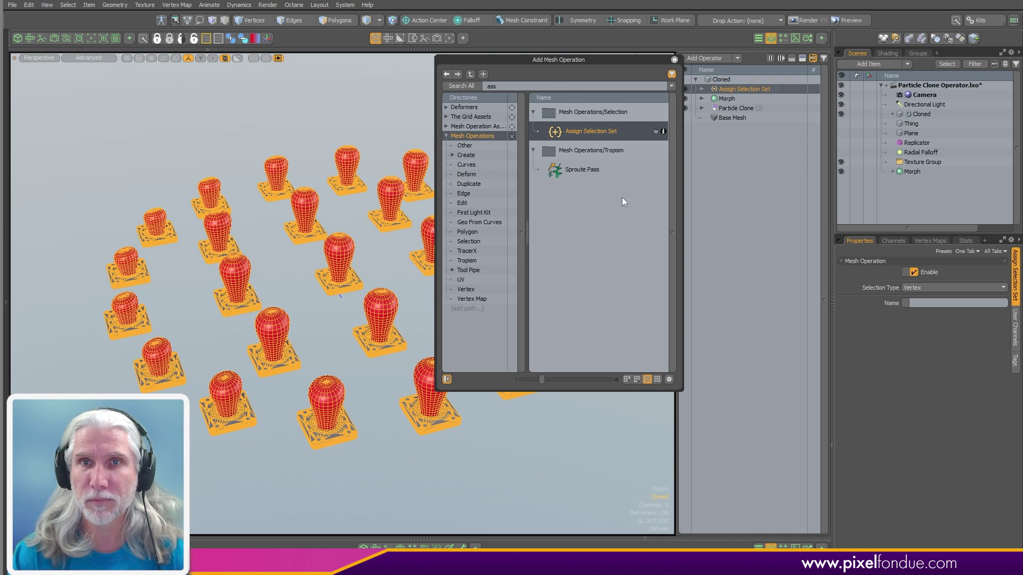
click(674, 59)
click(926, 292)
click(924, 313)
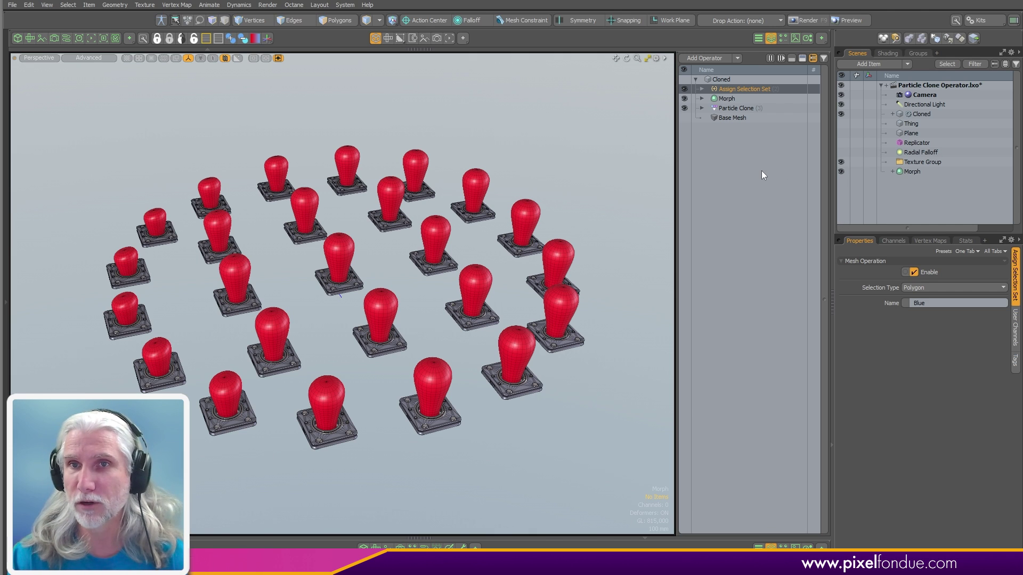
Step: Add a Select by Previous Operation modifier to the selection input of the Assign Selection Set operation
click(702, 89)
click(741, 109)
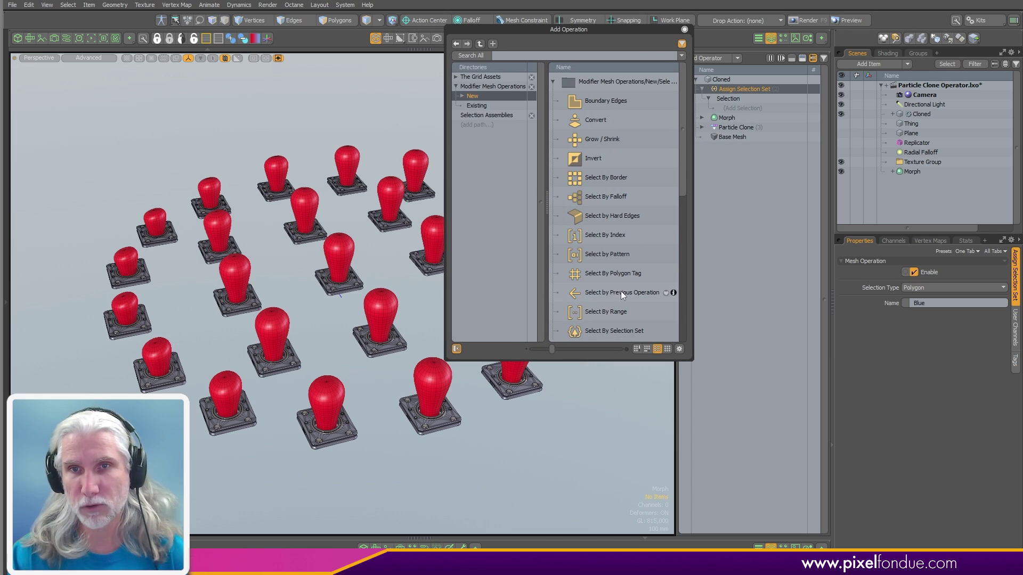
double_click(620, 292)
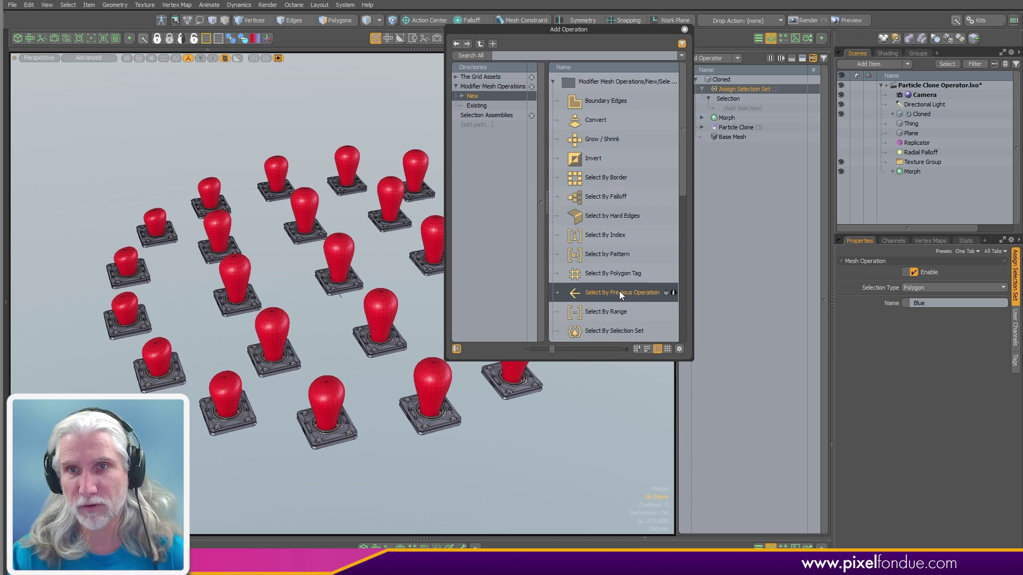
click(684, 30)
Step: Set the Select by Previous Operation source item to Particle Clone (3) and its name to Clone 7
click(918, 299)
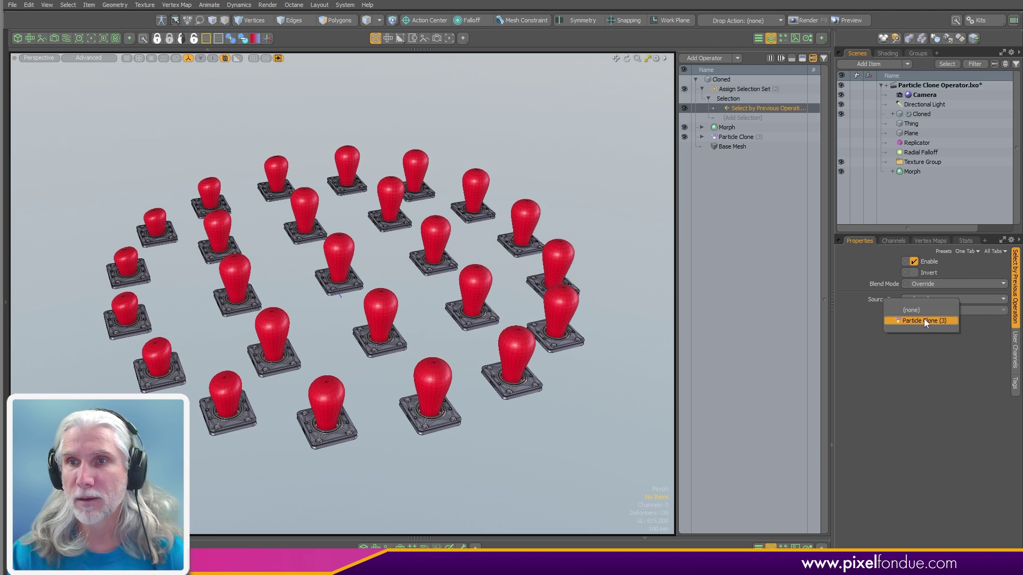
click(924, 320)
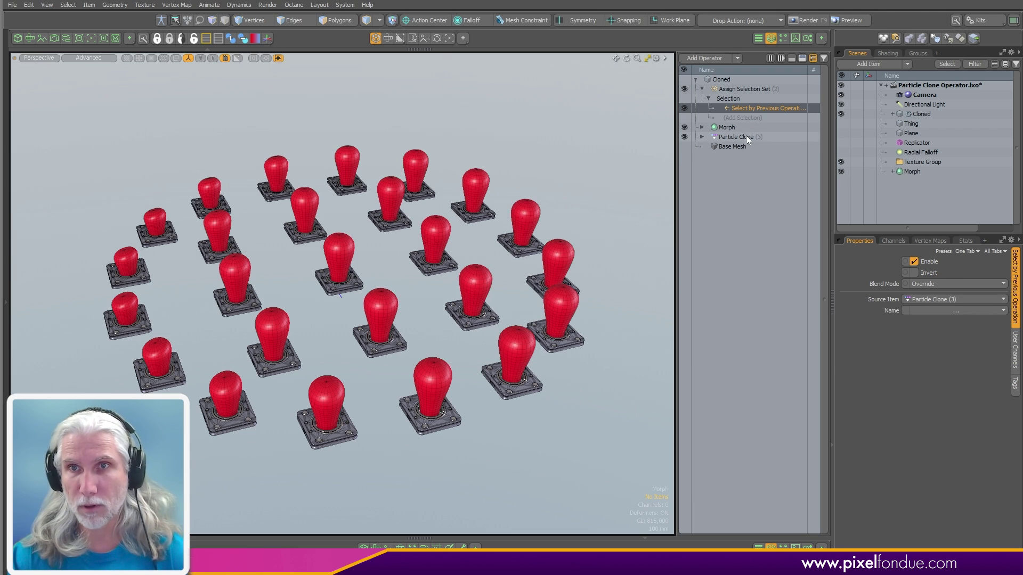
click(925, 312)
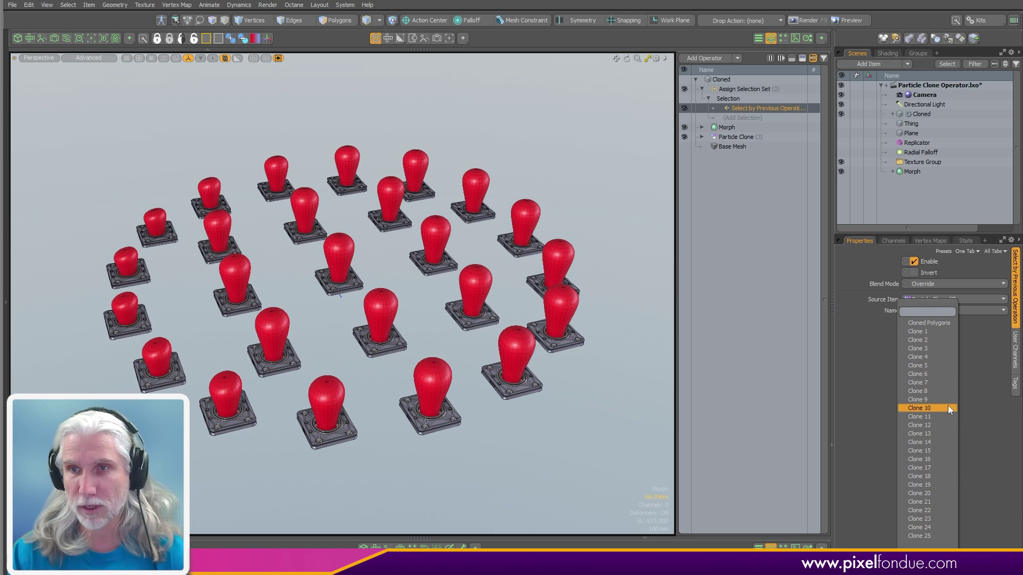
click(934, 385)
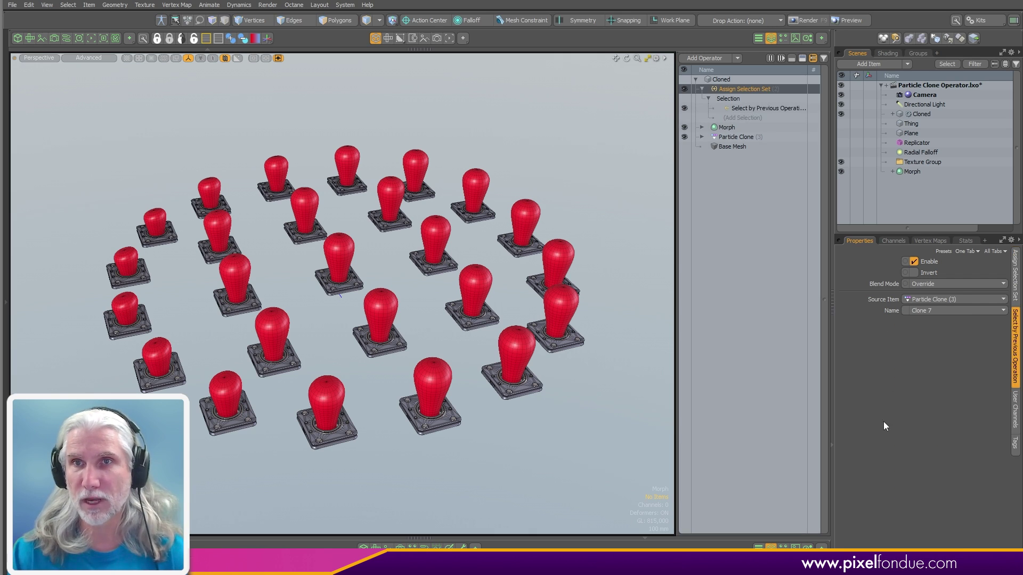
Step: Select the polygons of the Blue selection set from the mesh statistics to check the assigned clone
click(964, 241)
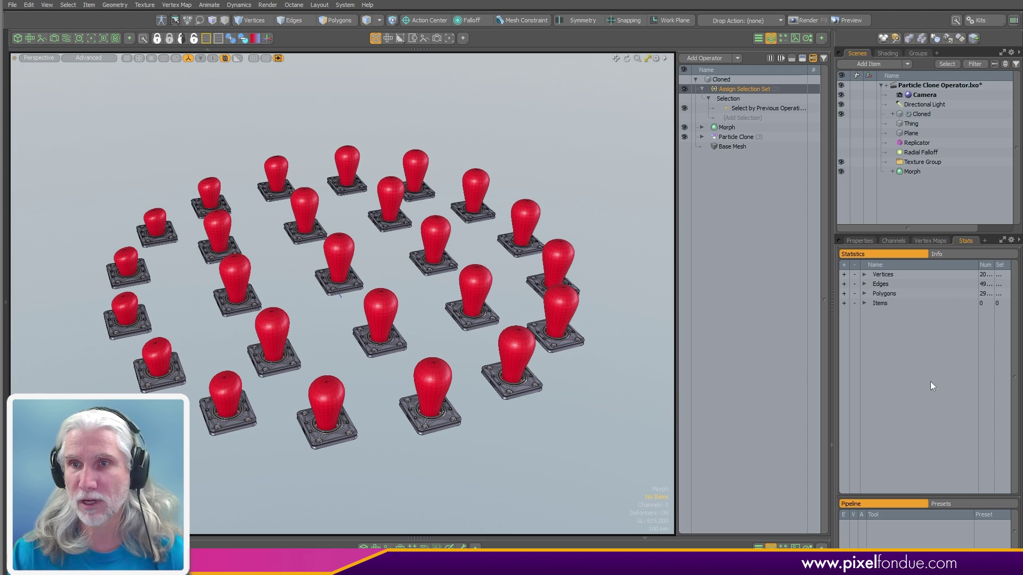
click(864, 294)
click(869, 341)
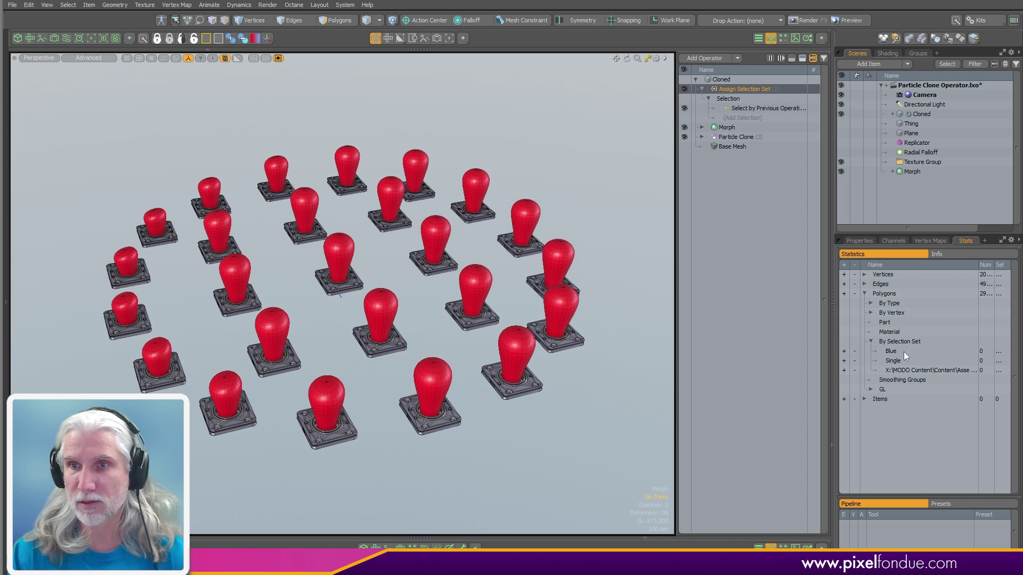
click(845, 352)
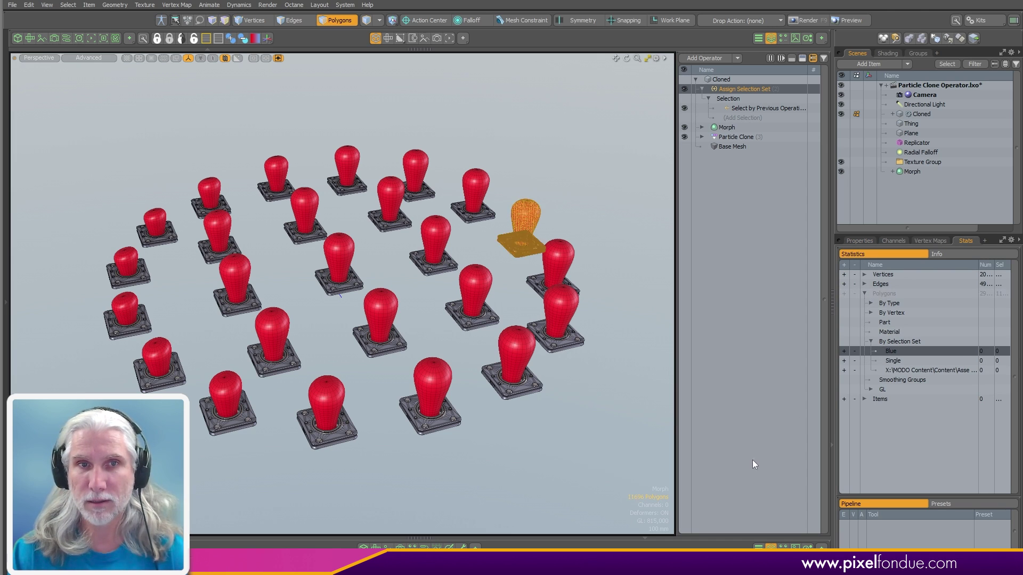
mouse_move(517, 207)
ctrl+alt+mouse_down()
mouse_move(624, 221)
mouse_move(624, 235)
ctrl+alt+mouse_up()
key(a)
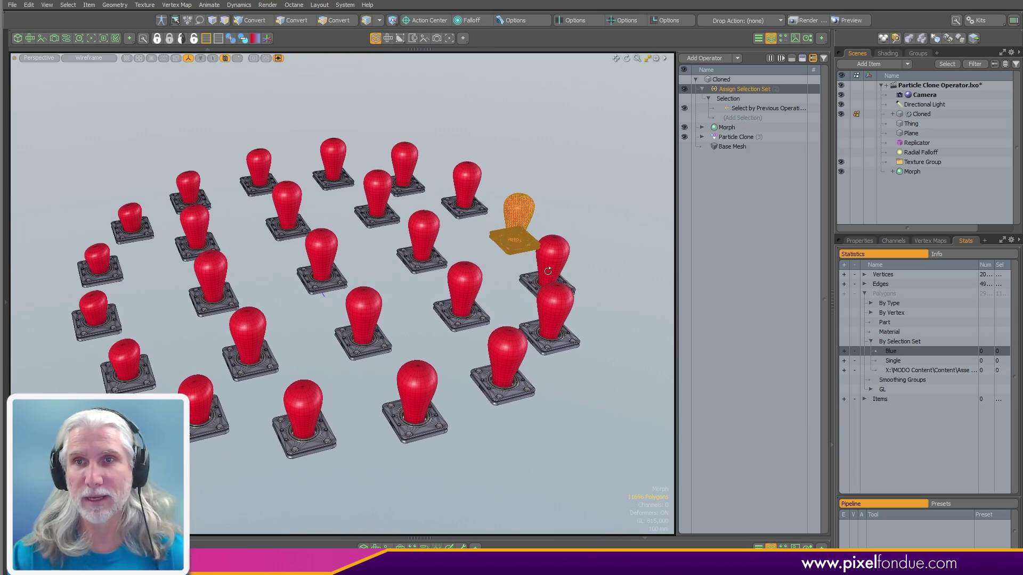
Step: Duplicate the Select by Previous Operation modifier with Clone 16 as its name, and recheck the Blue polygon set in the statistics
click(751, 107)
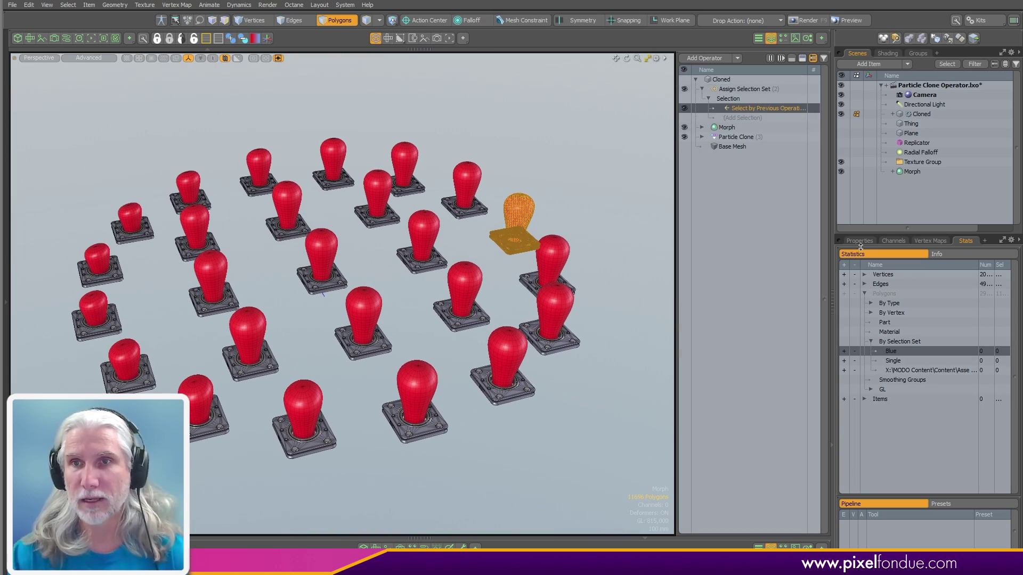
click(860, 241)
key(ctrl+d)
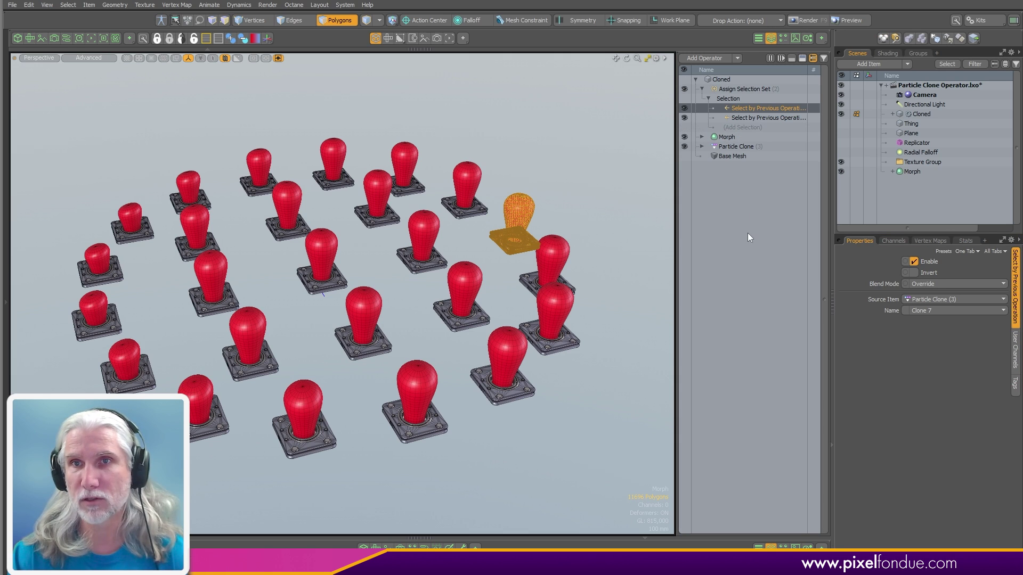
click(934, 312)
click(935, 388)
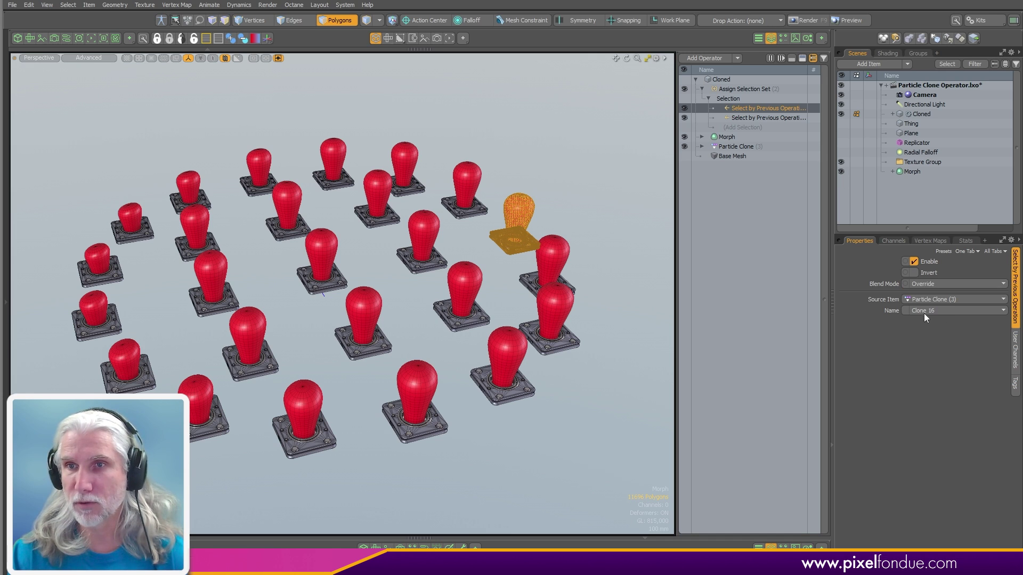
click(965, 241)
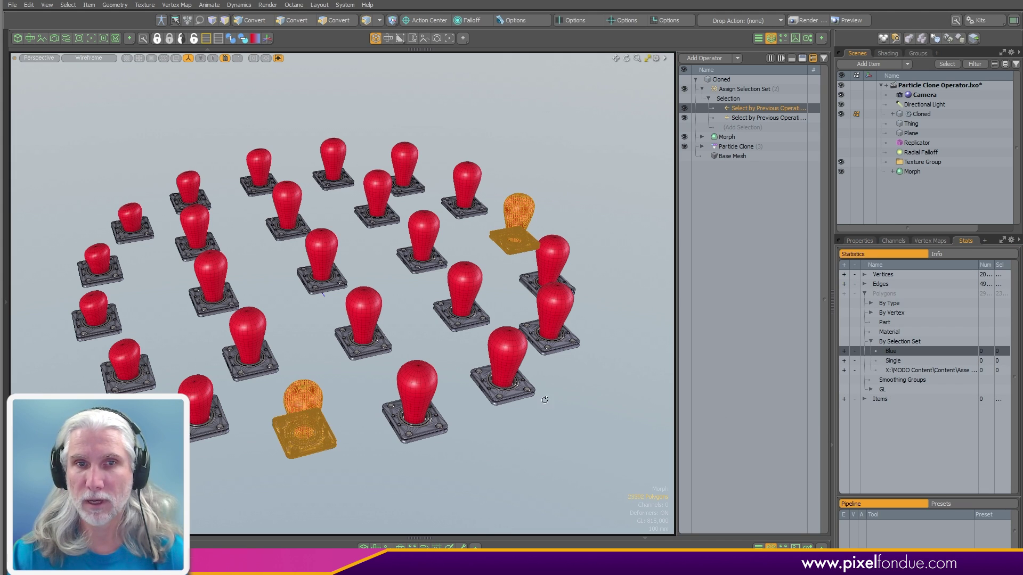
Step: Clear the Blue polygon selection, select the Cloned mesh item and collapse its Assign Selection Set operation
alt+drag(437, 372, 520, 357)
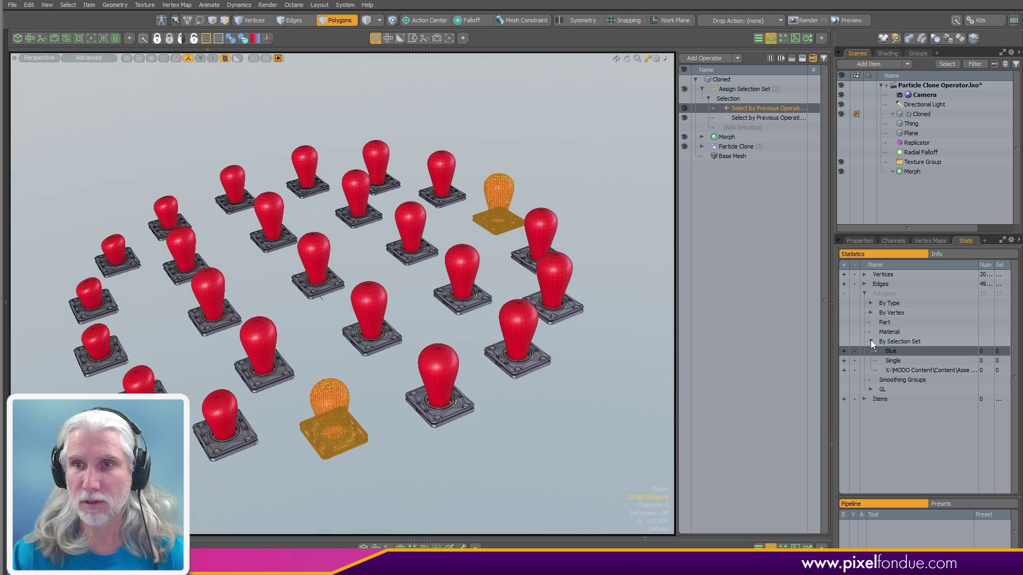
click(870, 341)
click(641, 182)
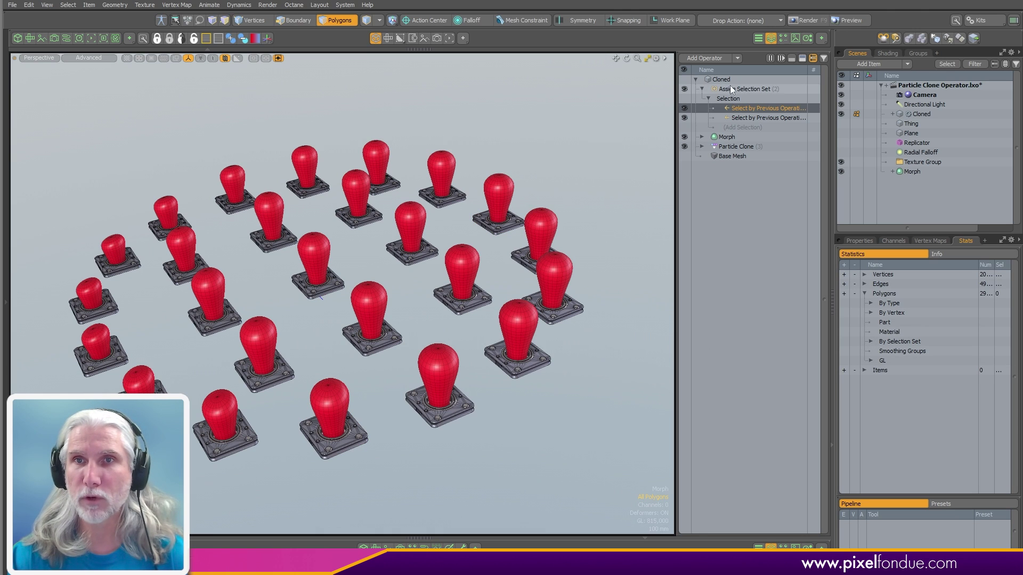
click(711, 79)
click(701, 89)
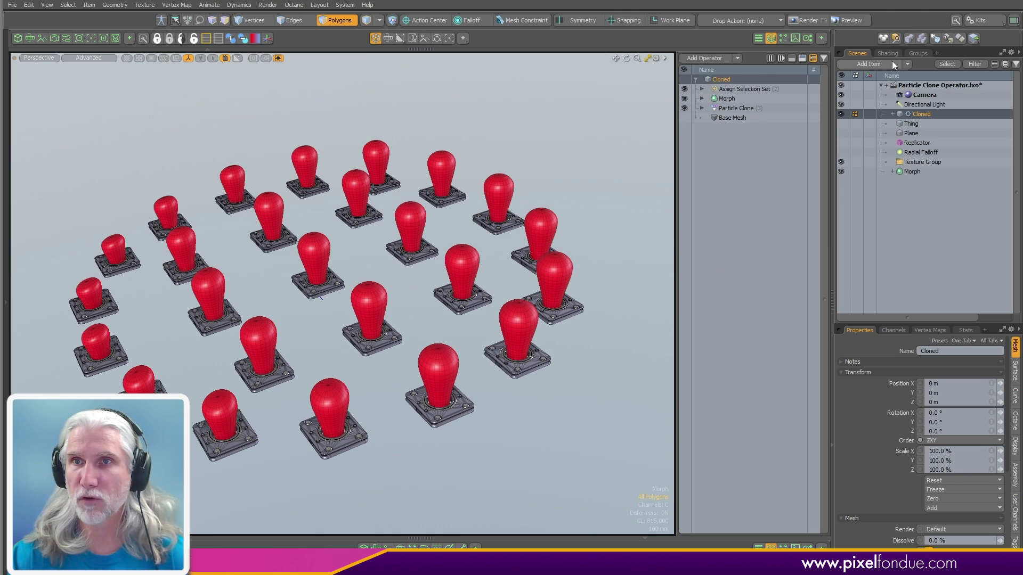
Step: Add a group to the shader tree and set its polygon tag type to Selection Set and its polygon tag to Blue
click(888, 53)
click(940, 76)
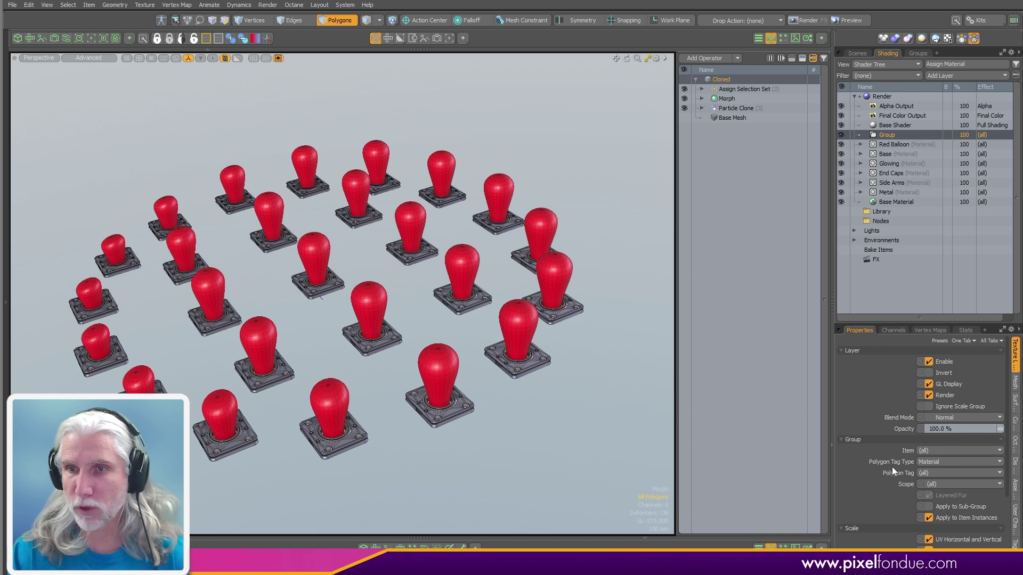
click(935, 465)
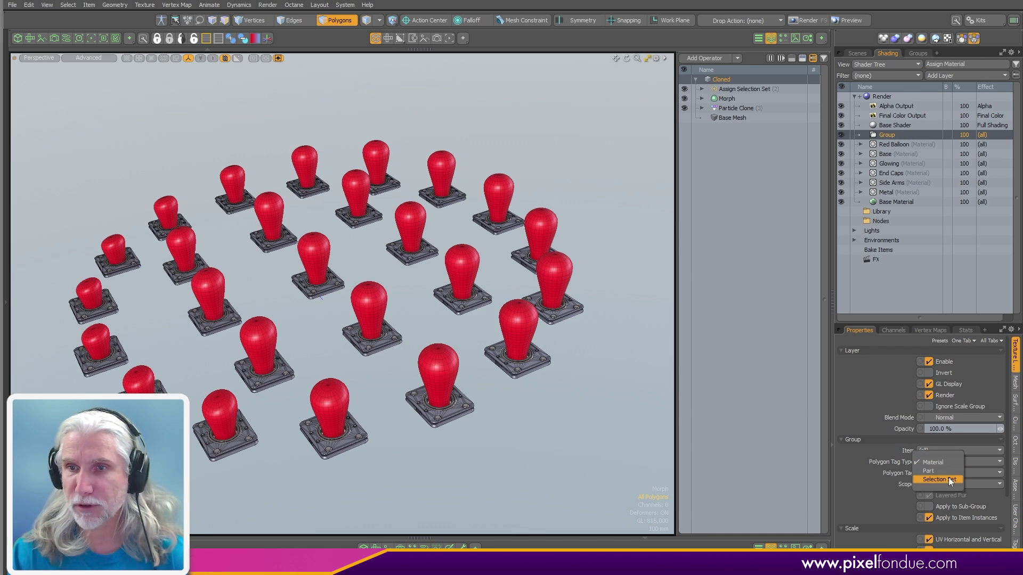
click(948, 477)
click(941, 473)
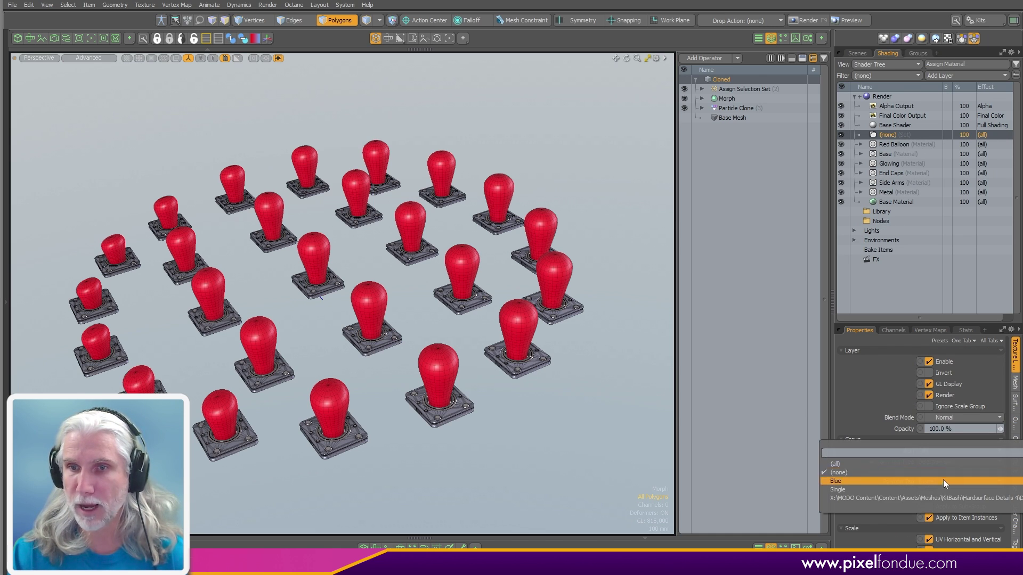
click(943, 481)
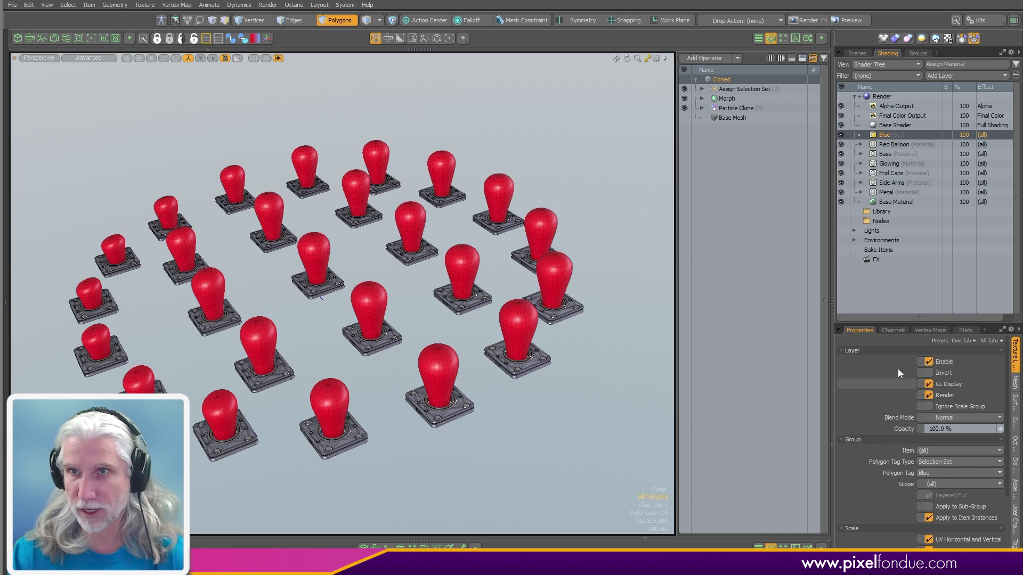
Step: Add a new material inside the Blue group of the shader tree and view it on the clones
click(885, 145)
click(860, 144)
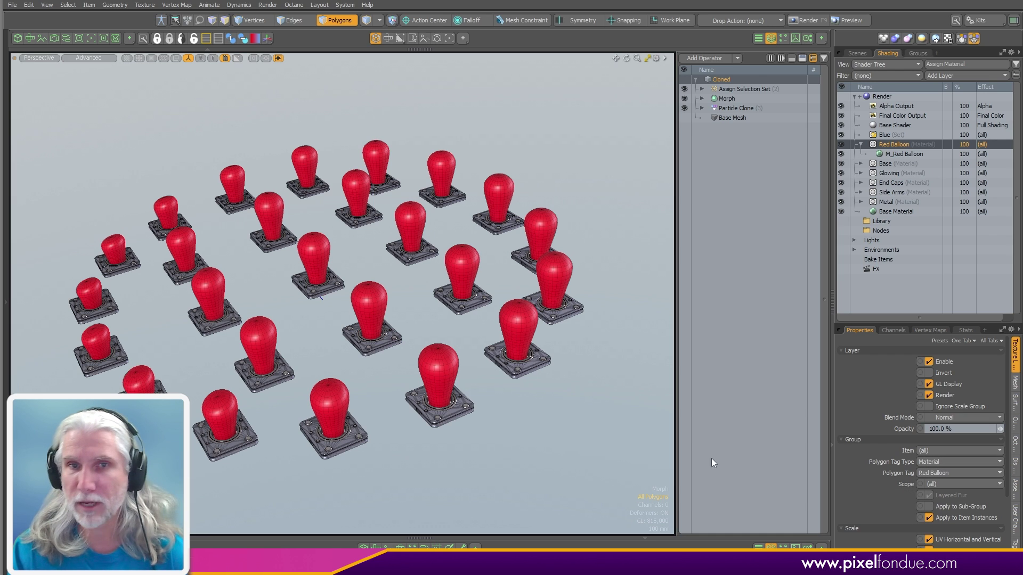
click(889, 135)
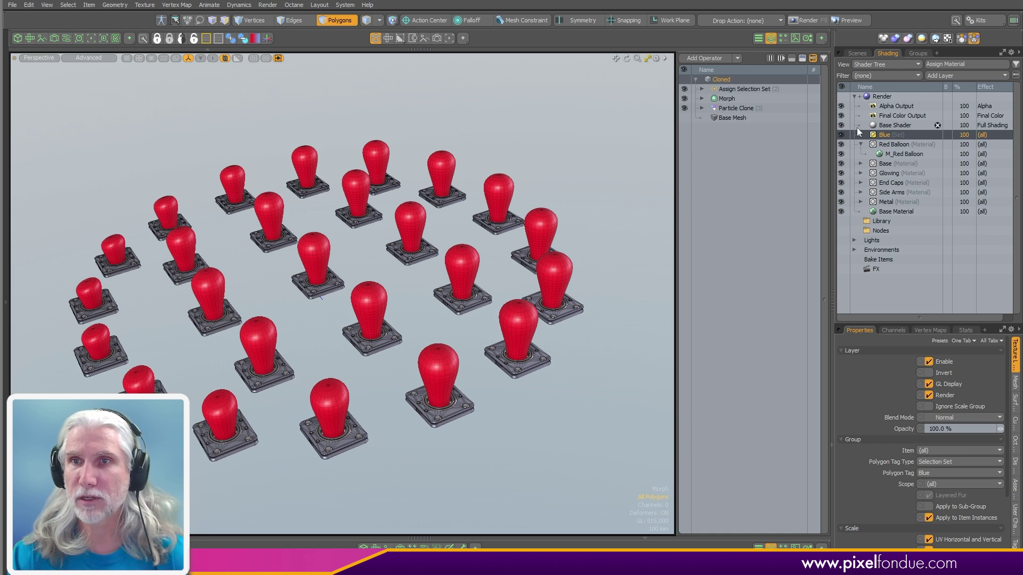
click(946, 76)
click(939, 103)
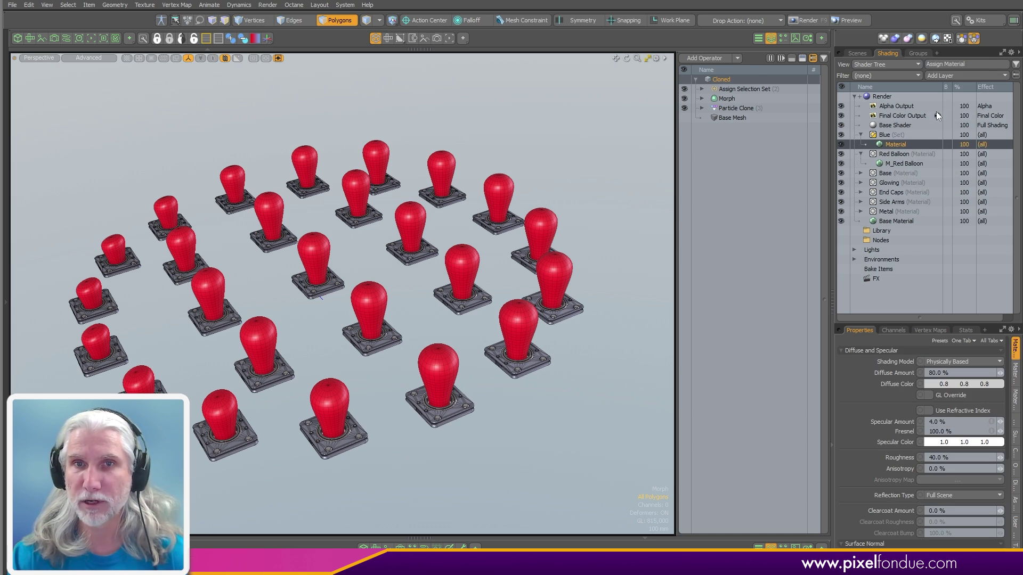
mouse_move(383, 482)
alt+mouse_down()
mouse_move(299, 365)
mouse_move(458, 261)
mouse_move(373, 481)
alt+mouse_up()
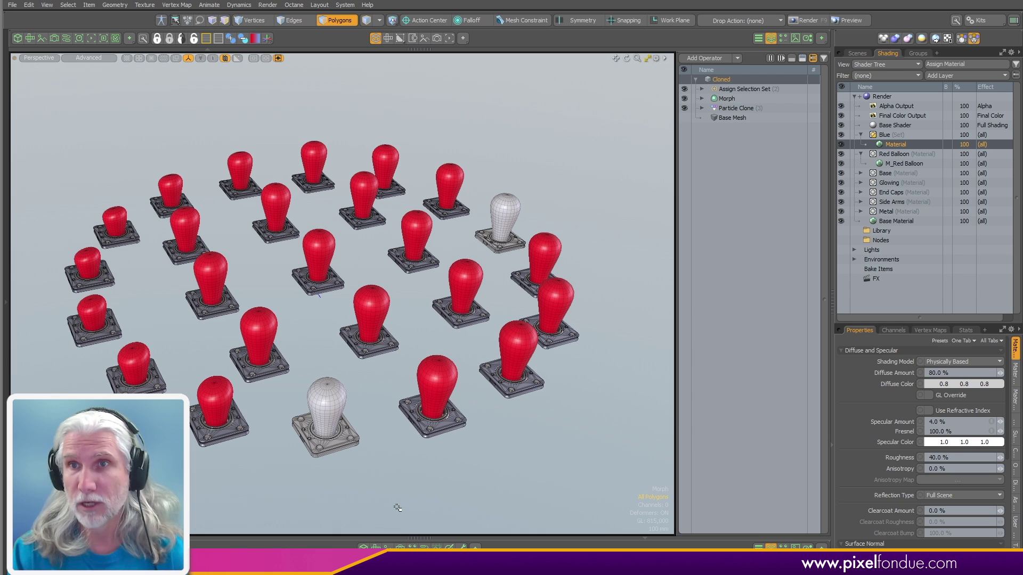
Step: Delete the new material from the Blue group
click(892, 135)
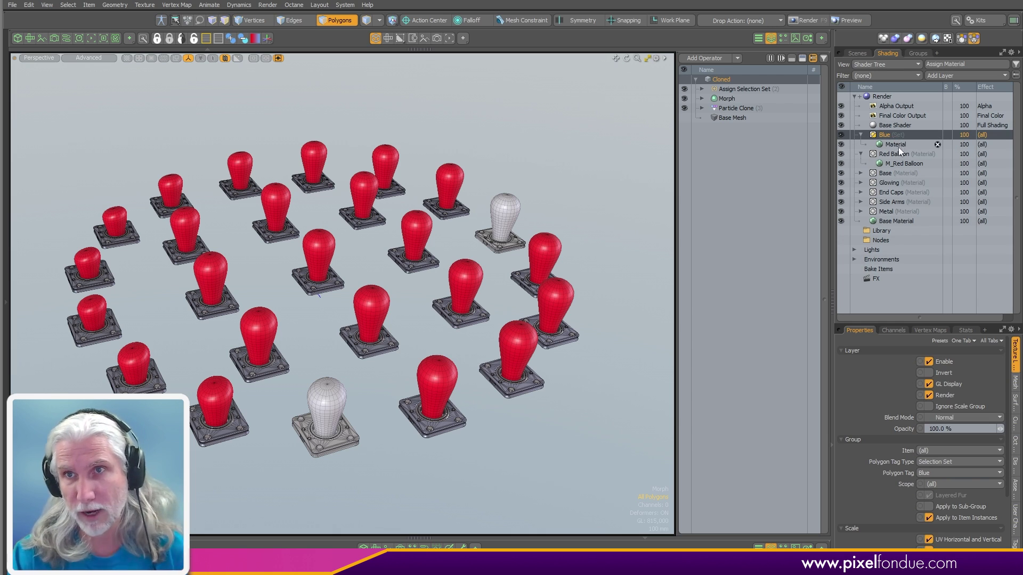
click(895, 145)
click(937, 145)
Step: Duplicate the Red Balloon material group and place the copy inside the Blue group
click(898, 146)
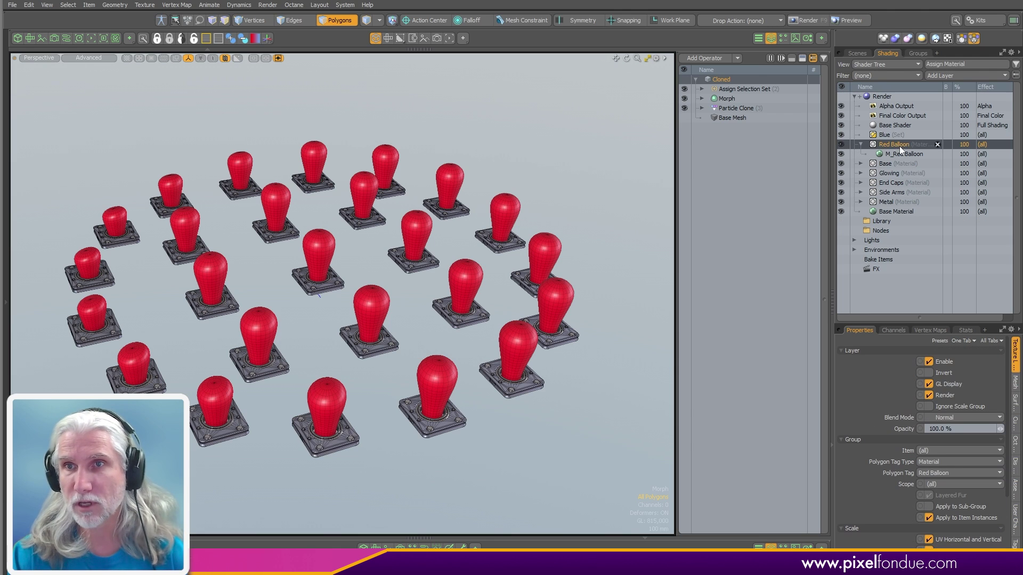
drag(887, 143, 896, 134)
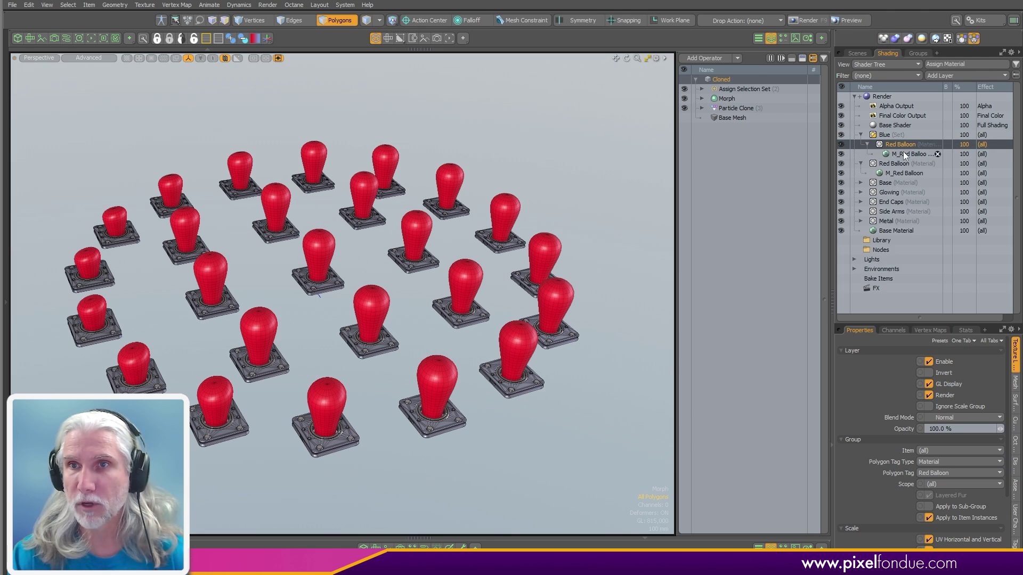
click(866, 145)
Step: Set the diffuse color of the M_Red Balloon copy in the Blue group to blue, 0.0, 0.63, 0.95
click(910, 154)
double_click(932, 388)
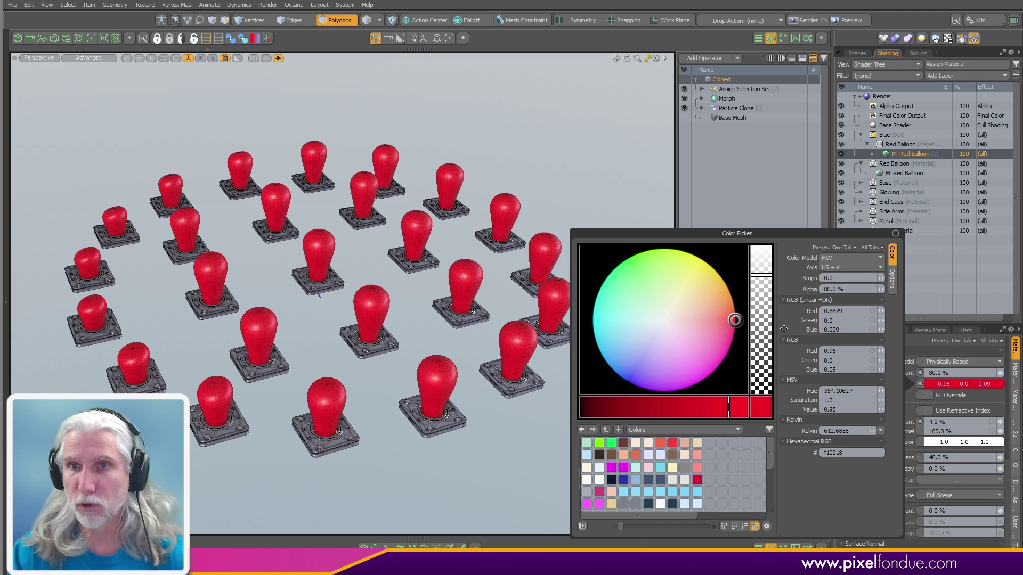
click(623, 375)
drag(622, 375, 605, 361)
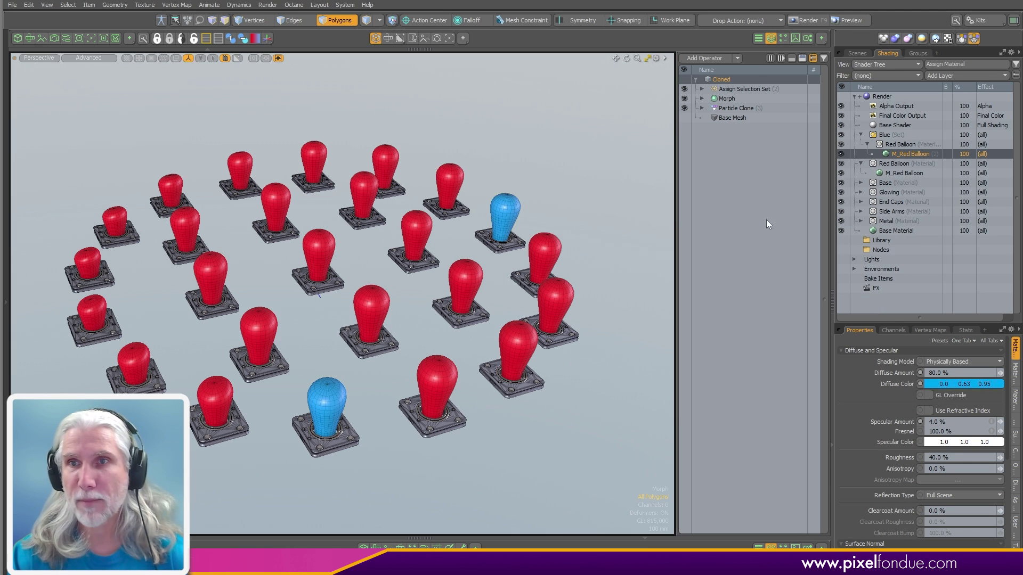
Step: Compare the original Red Balloon material with its copy, and examine the tag settings of the Blue group and the nested Red Balloon group
click(860, 164)
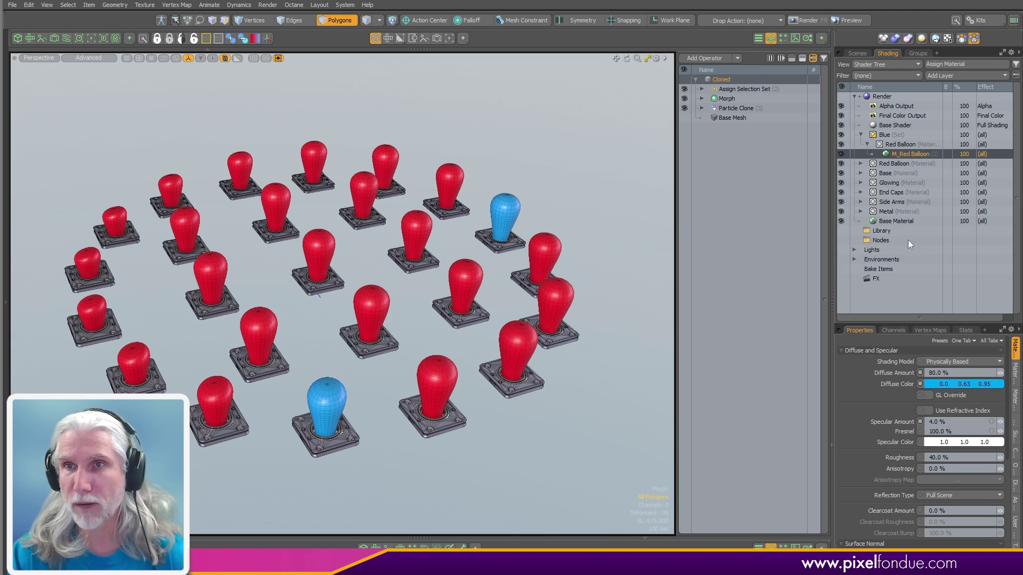
click(861, 163)
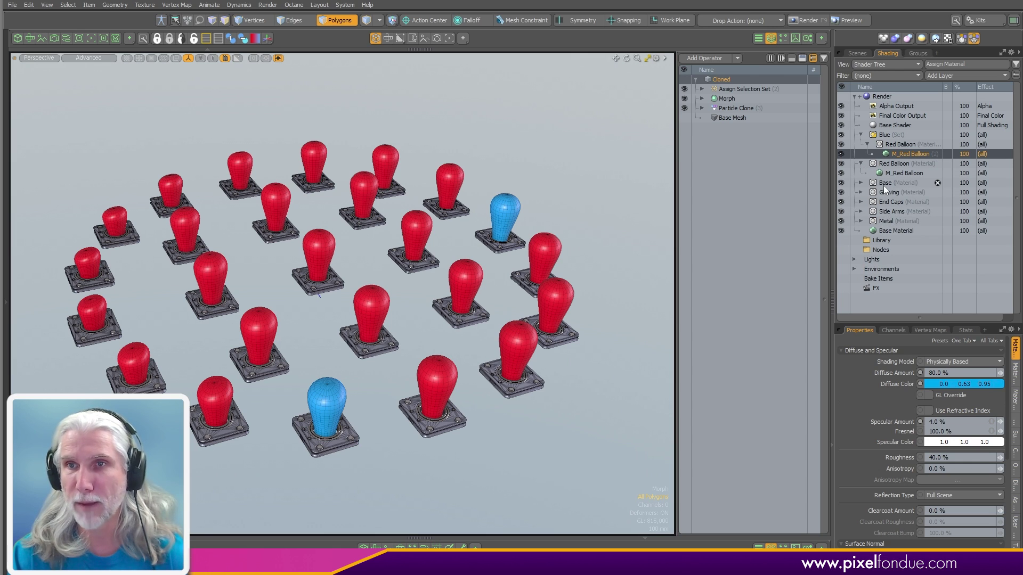
click(891, 172)
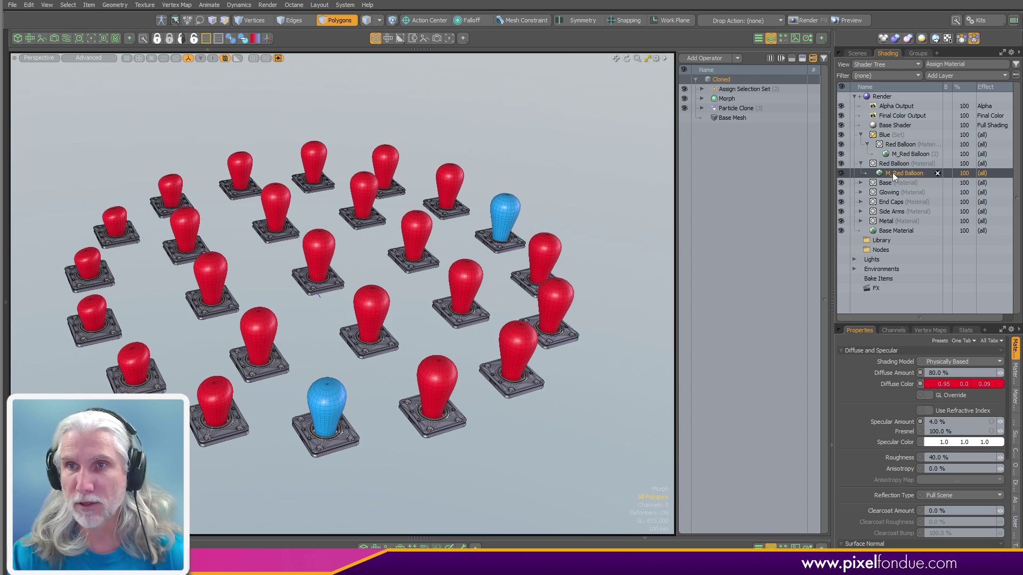
ctrl+click(886, 172)
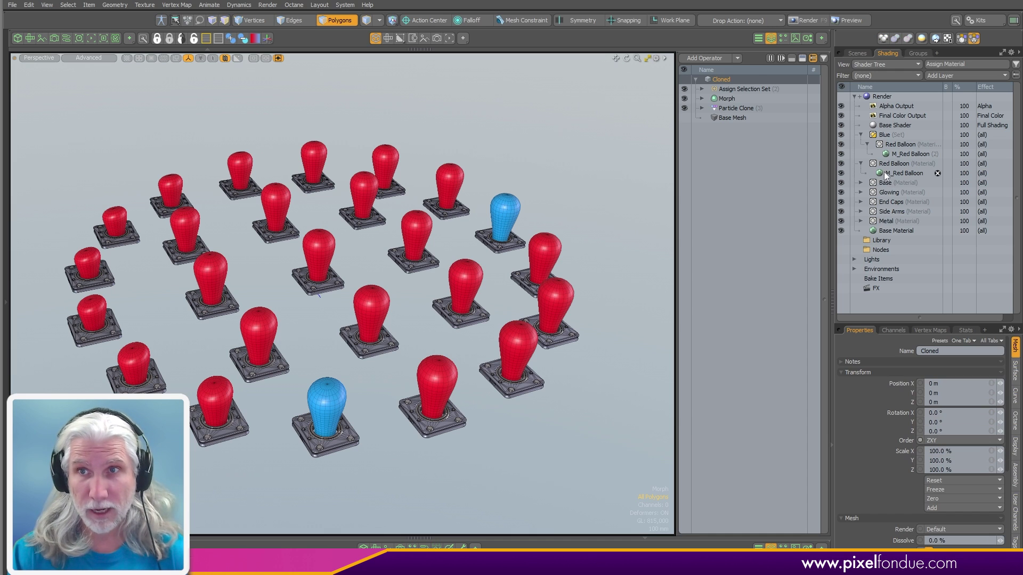
click(889, 136)
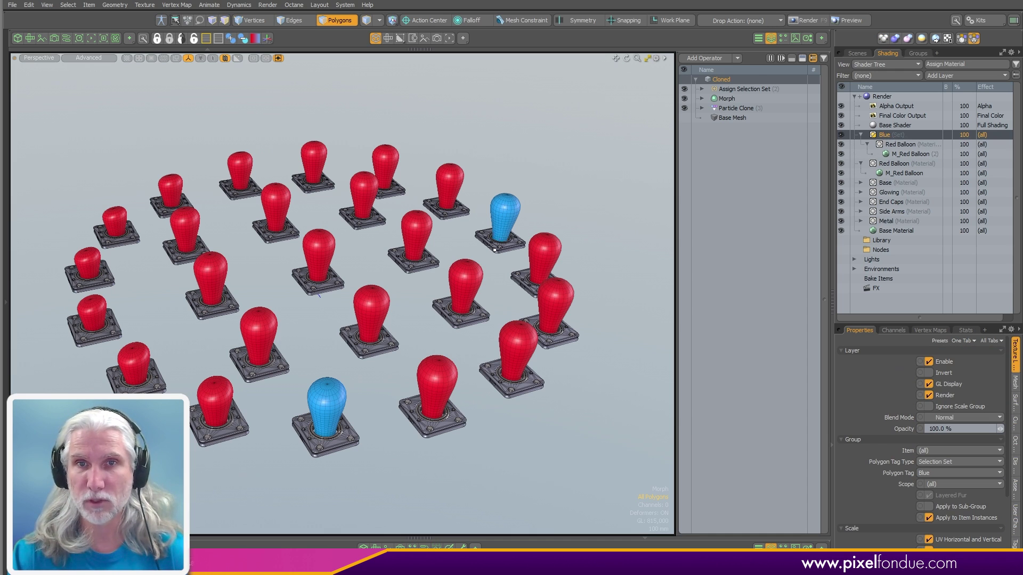
click(898, 145)
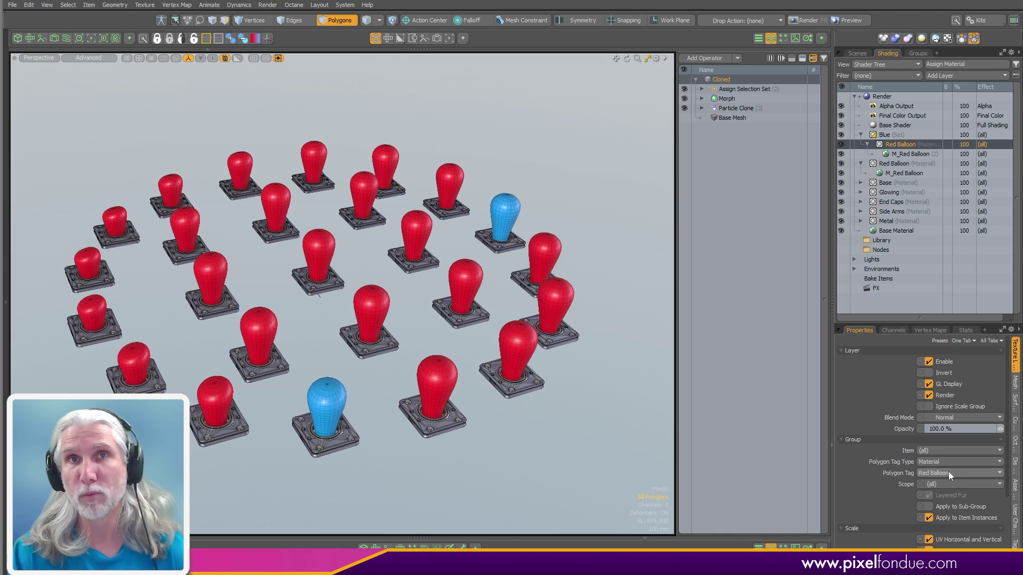
click(901, 154)
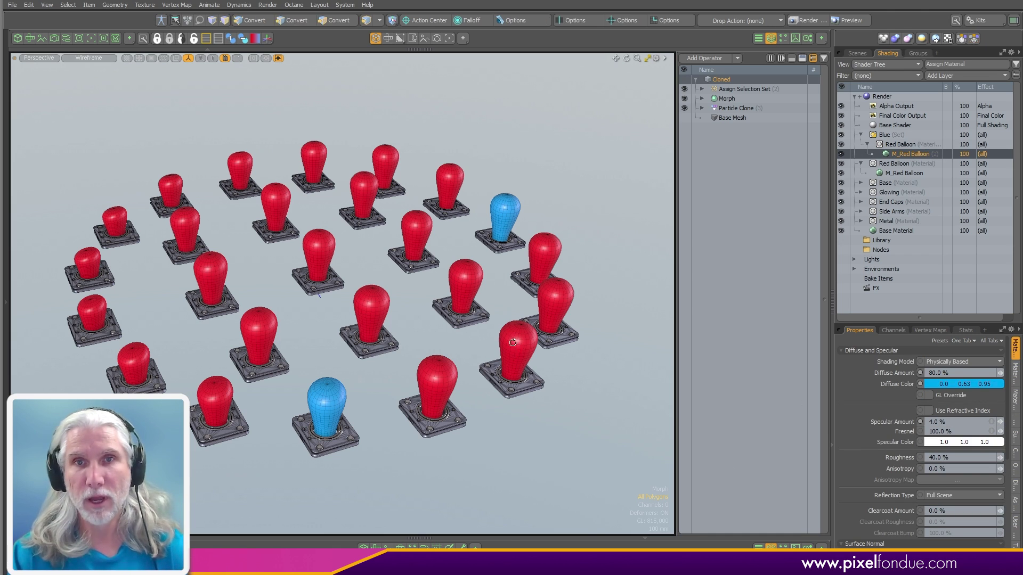
alt+drag(482, 349, 500, 362)
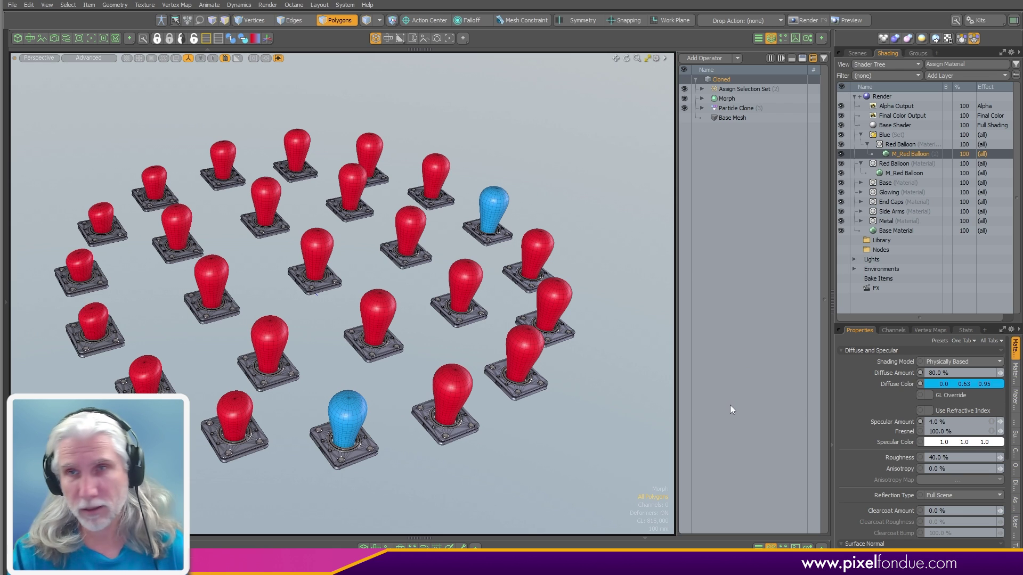
Step: Add a Push mesh operation to the Cloned mesh
click(704, 58)
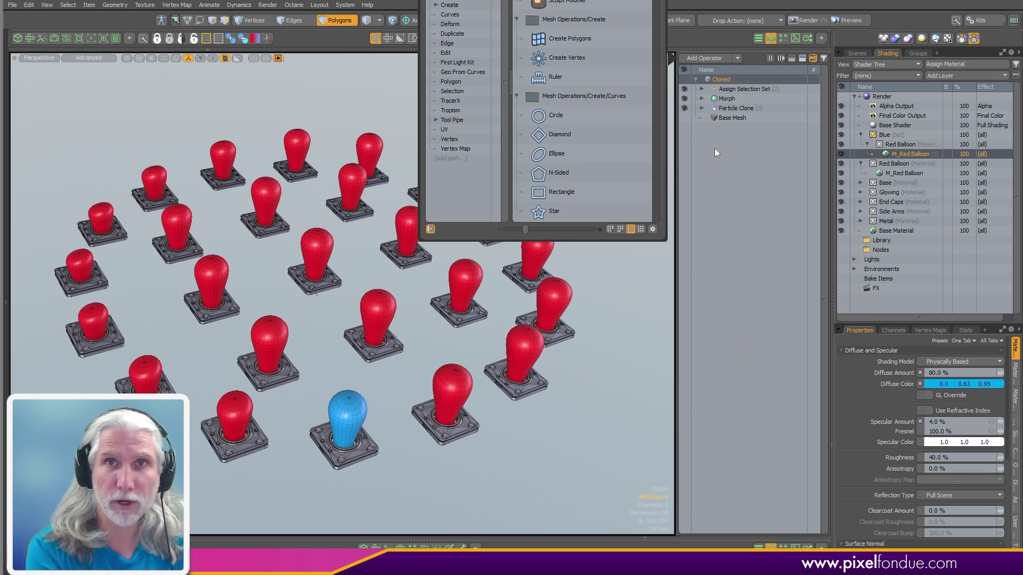
text(push)
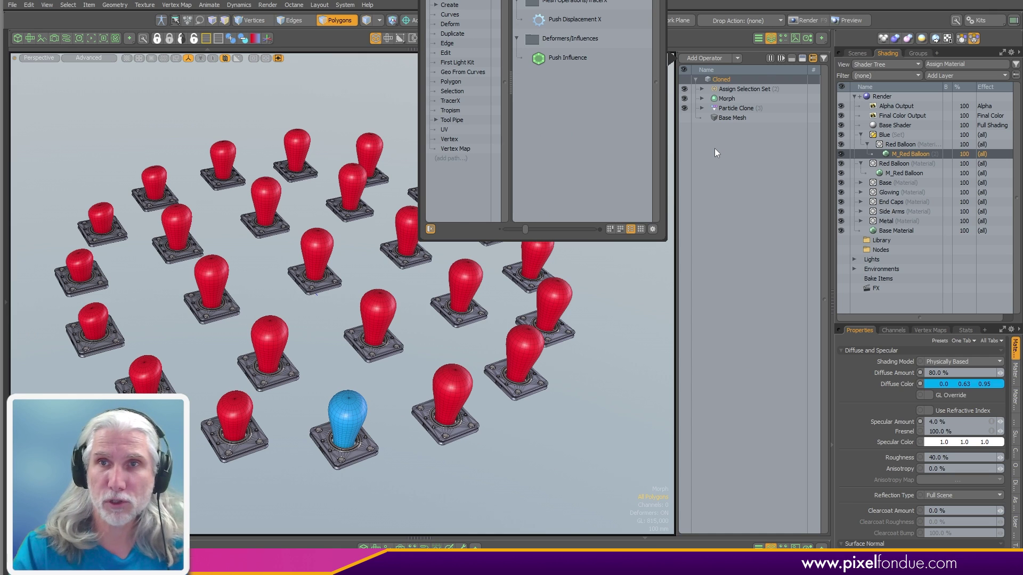
key(Return)
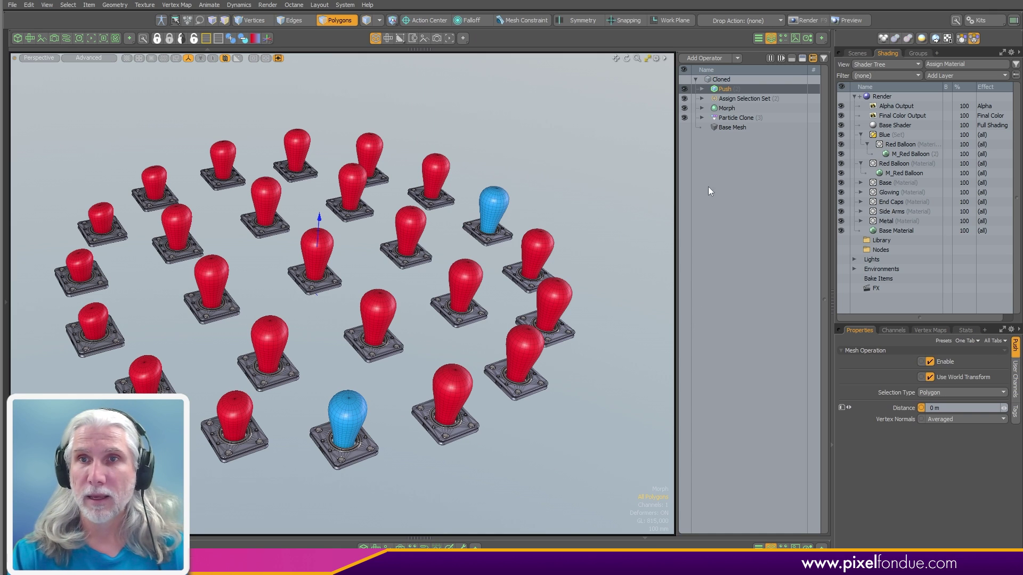
Step: Add a Select By Selection Set modifier to the Push operation's selection input and set its name to Blue
click(701, 89)
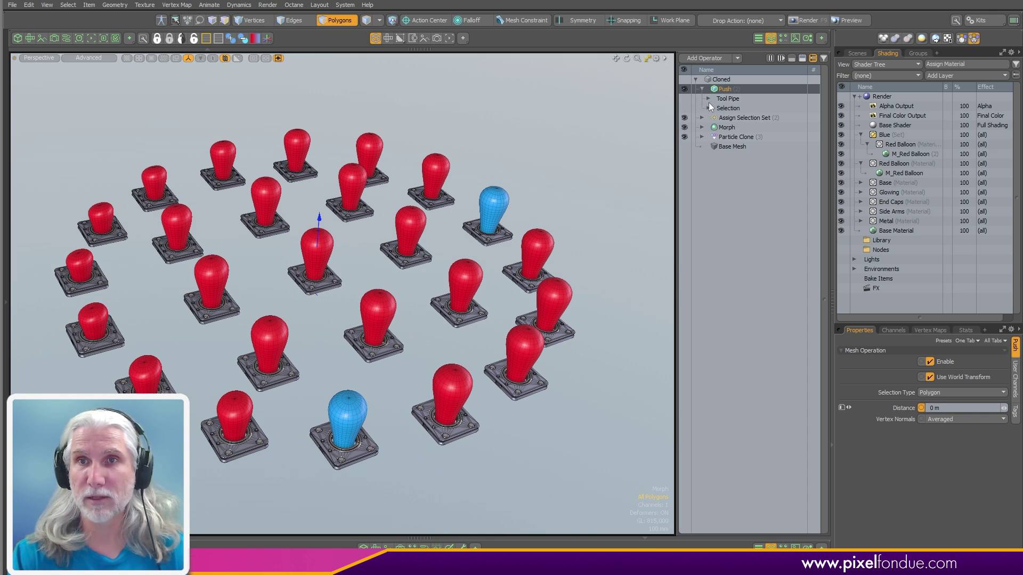
click(709, 109)
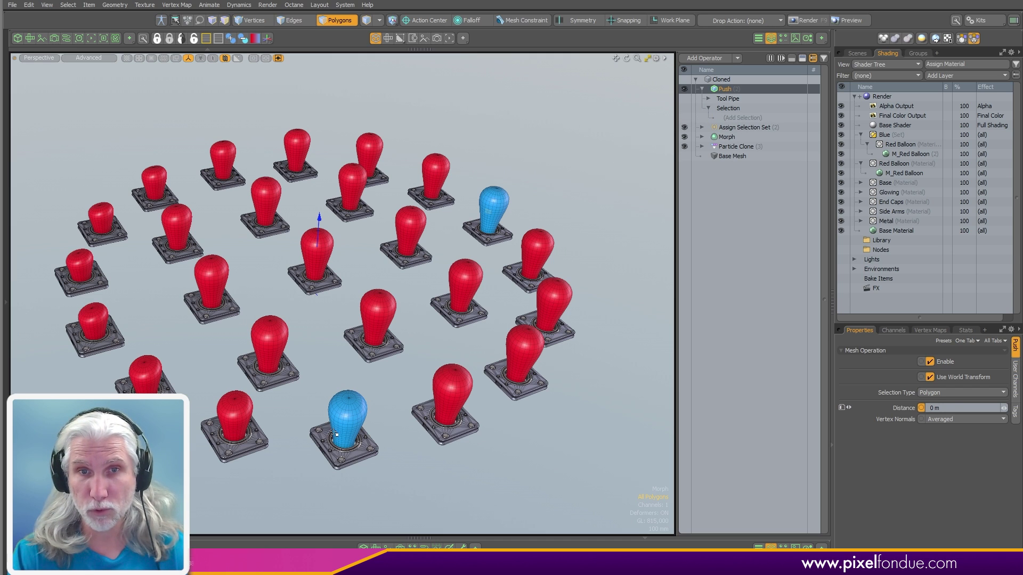
click(745, 117)
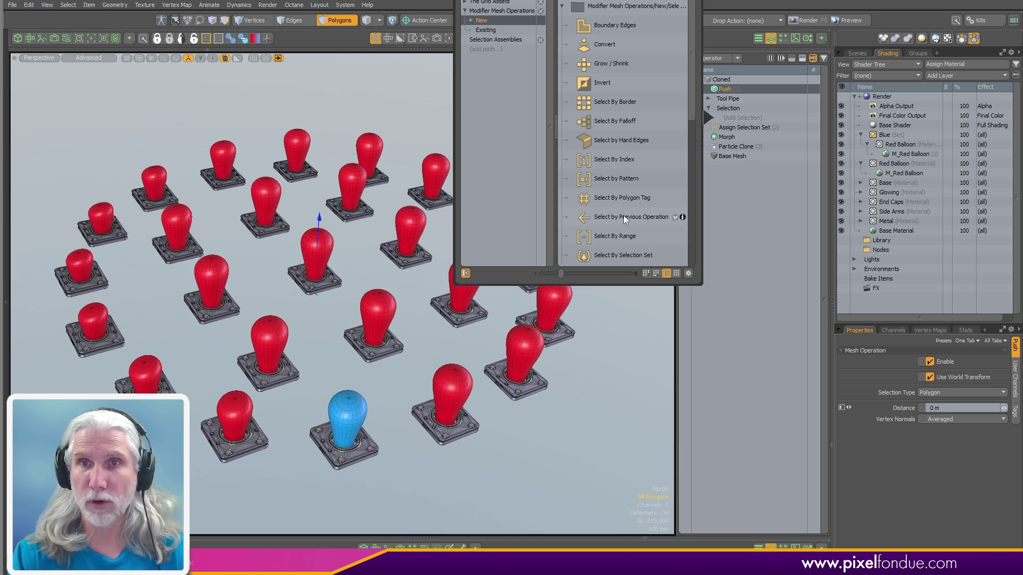
double_click(616, 254)
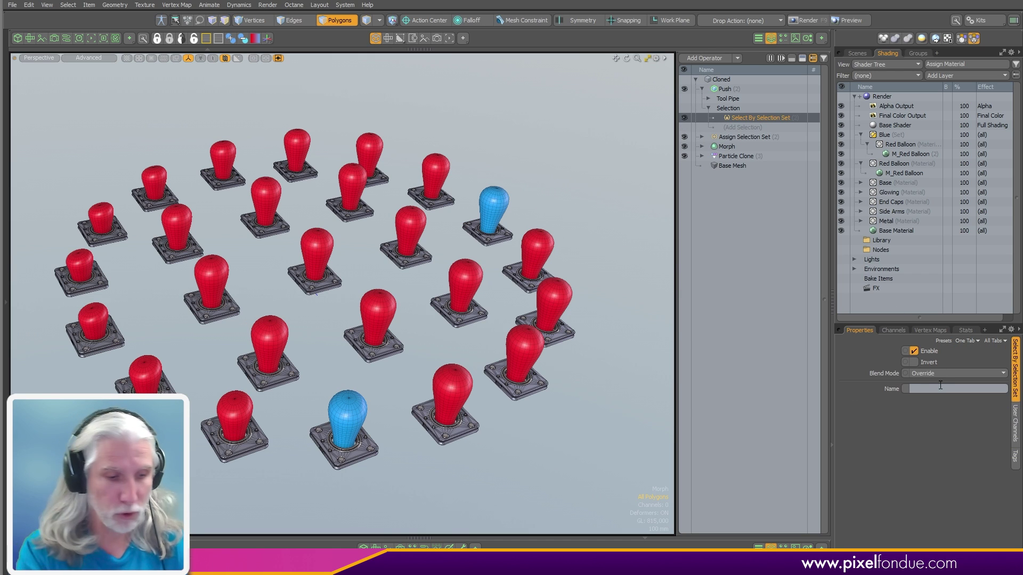
click(940, 385)
text(Blue)
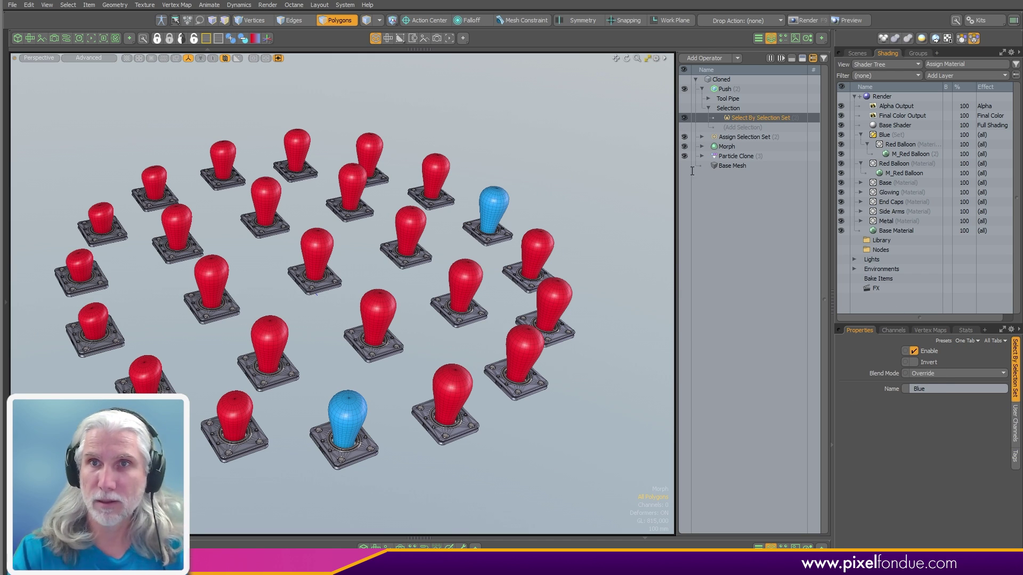
Step: Set the distance of the Push operation to 50 mm
click(731, 88)
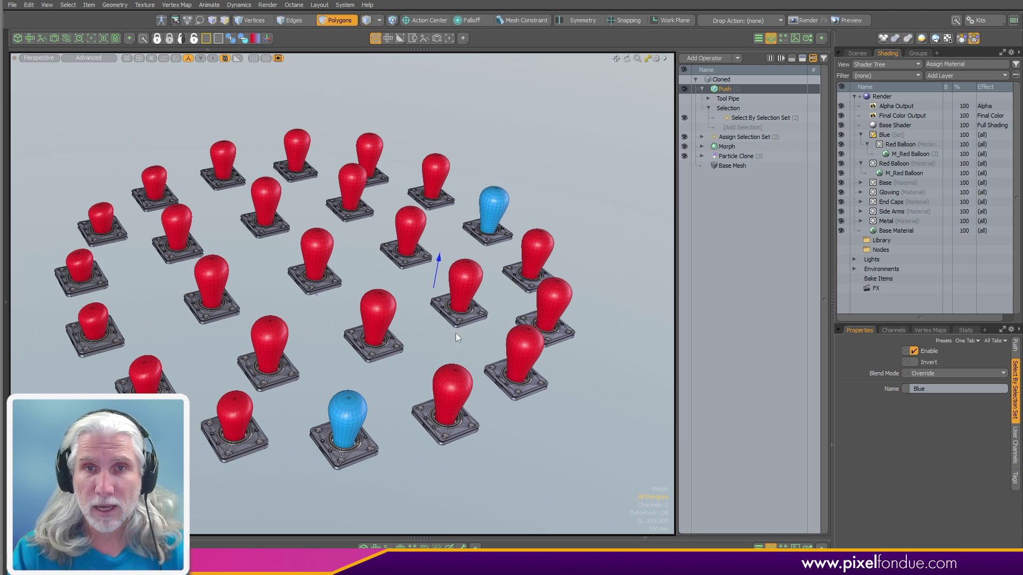
alt+shift+drag(438, 333, 449, 317)
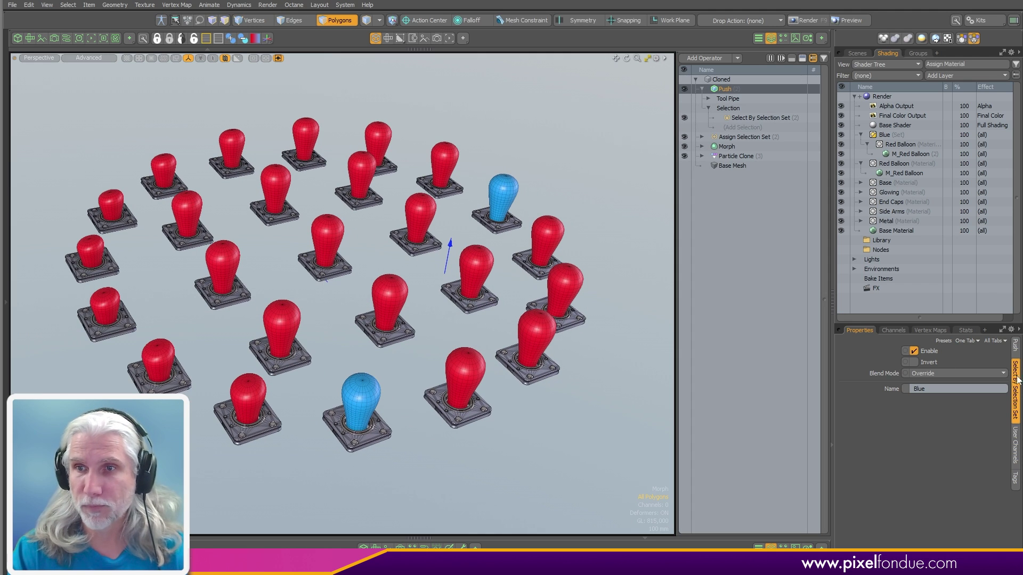
click(1014, 346)
click(960, 407)
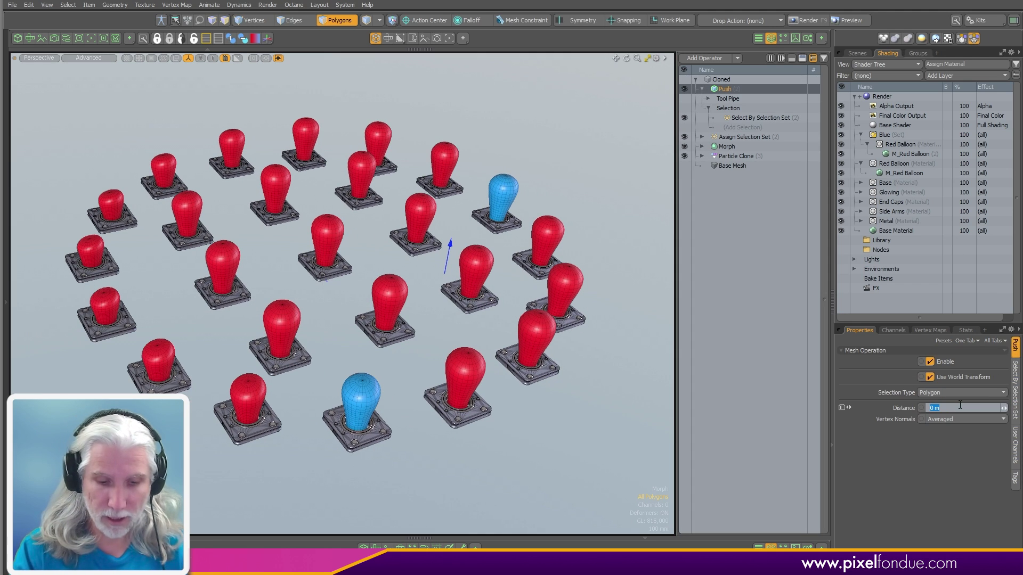
text(.)
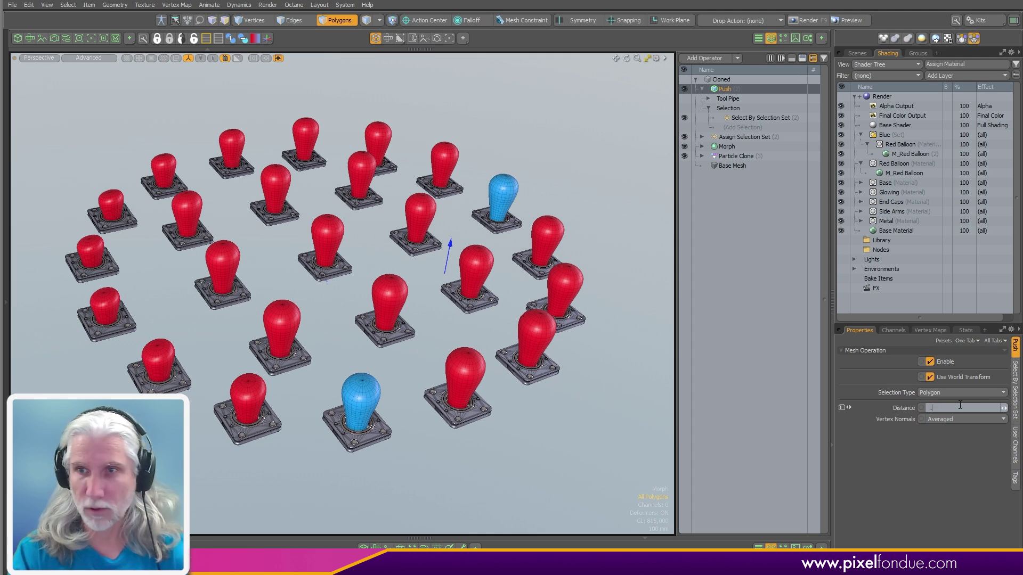
text(3005)
key(Return)
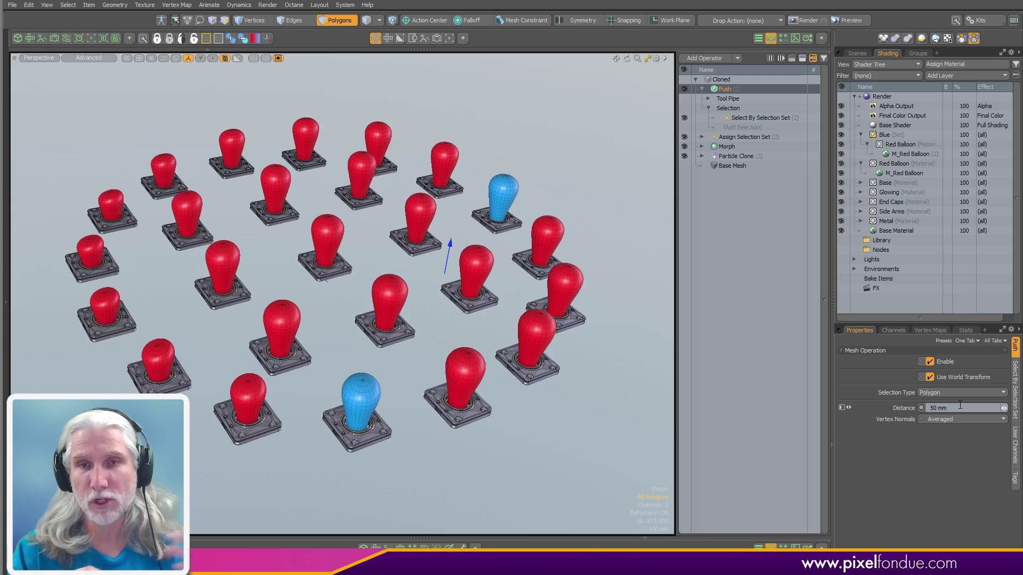
scroll(356, 434, up, 5)
scroll(356, 435, down, 3)
mouse_move(356, 434)
alt+mouse_down()
mouse_move(547, 252)
mouse_move(487, 353)
alt+mouse_up()
scroll(486, 354, down, 2)
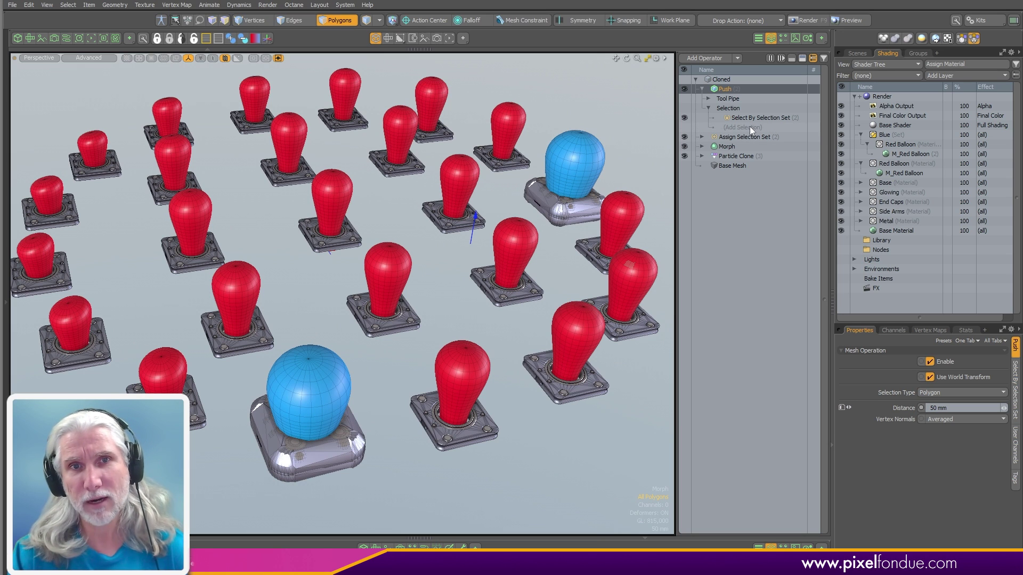
Step: Add a Select By Polygon Tag modifier to the Push operation's selection input and set its material value to Red Balloon
click(749, 238)
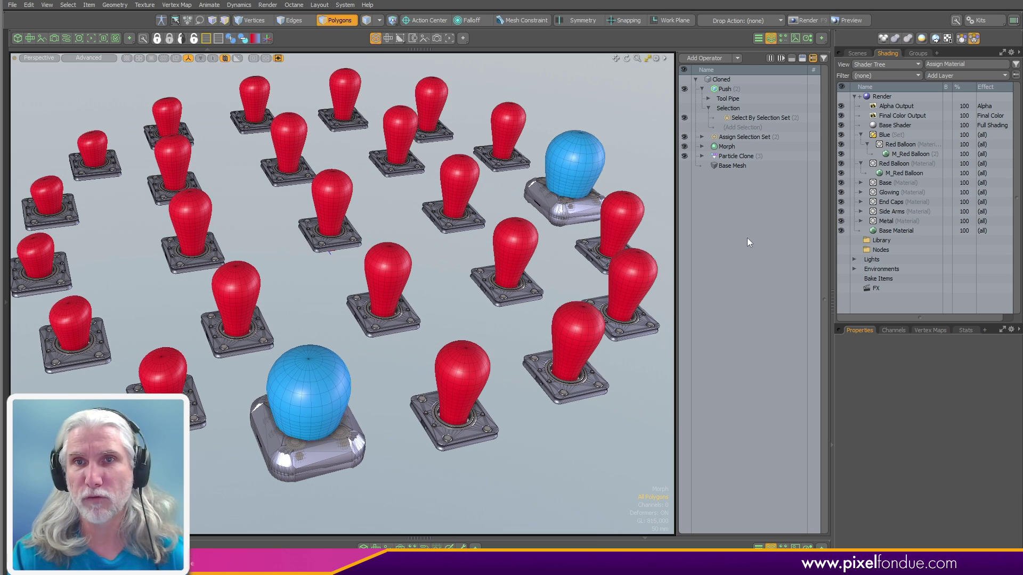
click(752, 126)
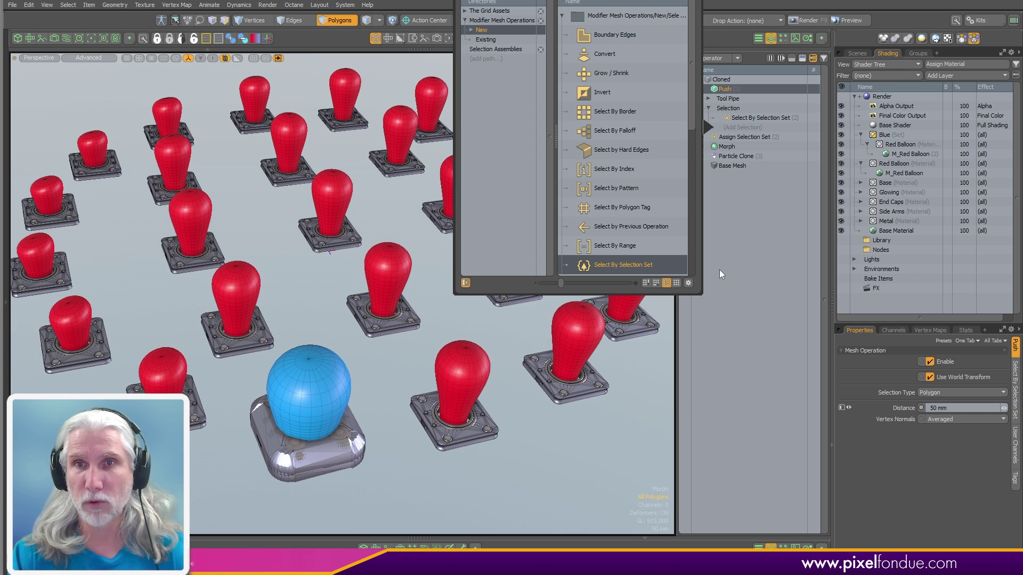
click(622, 206)
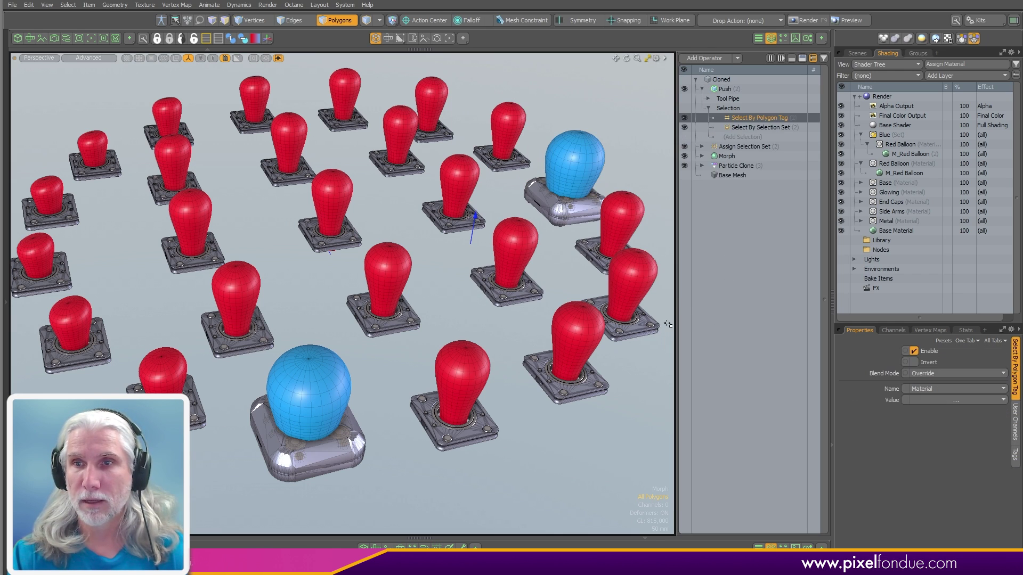
click(933, 400)
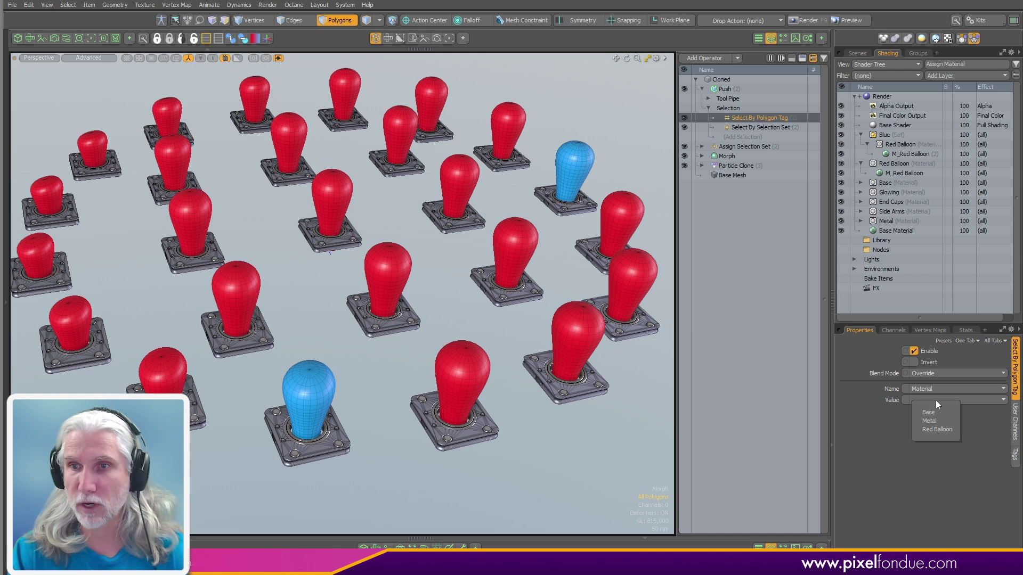
click(944, 428)
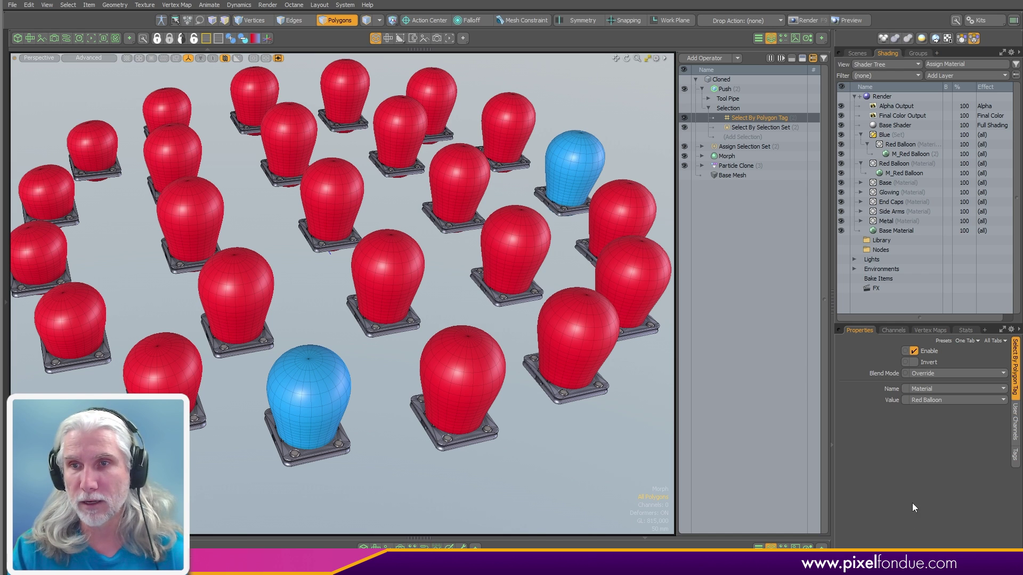
Step: Set the blend mode of the Select By Polygon Tag modifier to Multiply
click(985, 373)
click(984, 396)
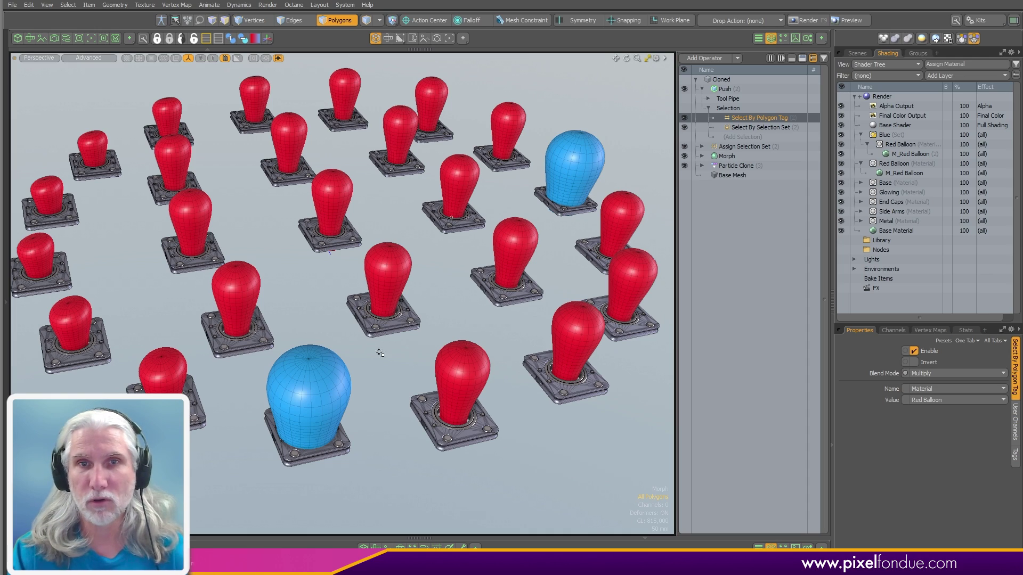
alt+drag(330, 311, 453, 354)
ctrl+alt+drag(453, 354, 511, 384)
Step: Hide the Replicator item and show the Radial Falloff item in the scene
click(858, 52)
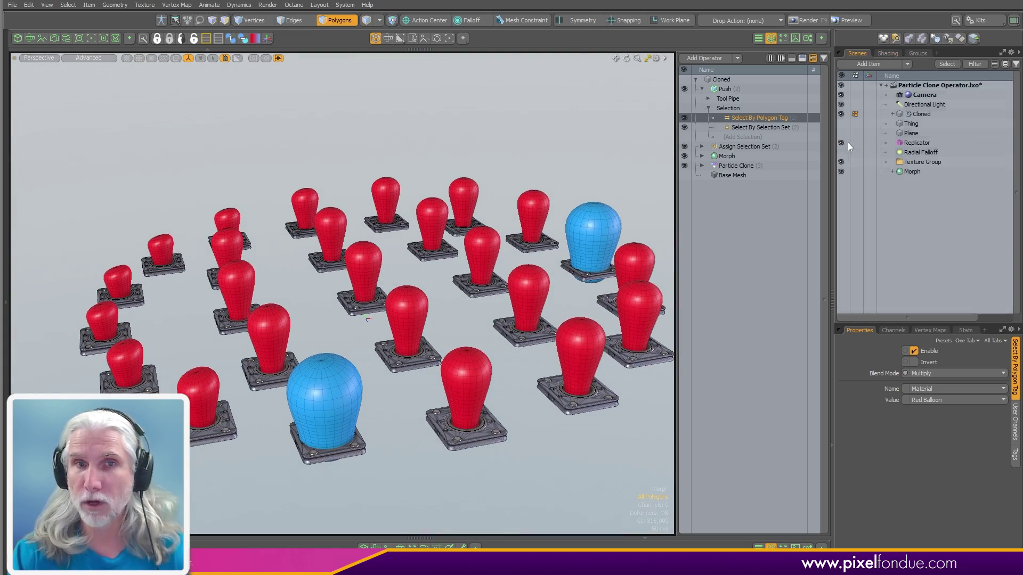
alt+drag(543, 234, 557, 238)
click(842, 142)
click(841, 152)
alt+shift+drag(489, 226, 534, 292)
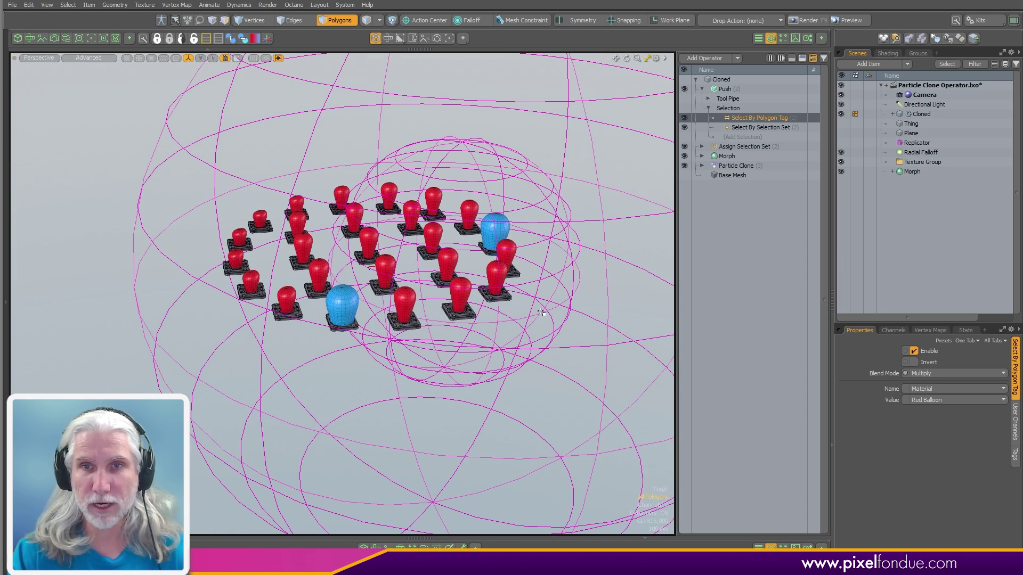
Step: Move the Radial Falloff across the clones to about X -620 mm, Y 70 mm, Z 185 mm, and deselect it
click(541, 313)
key(w)
alt+drag(469, 263, 505, 274)
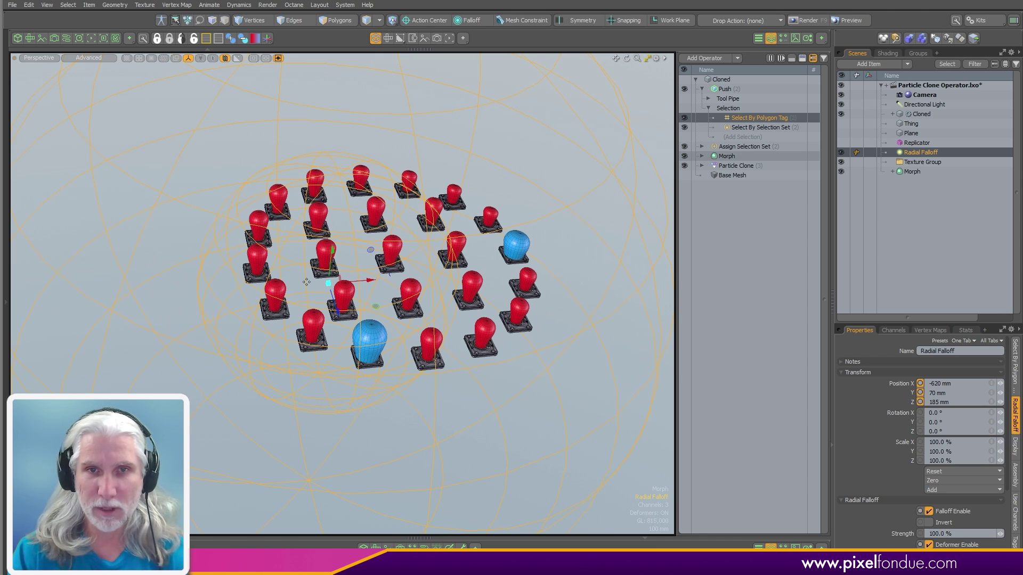
click(555, 489)
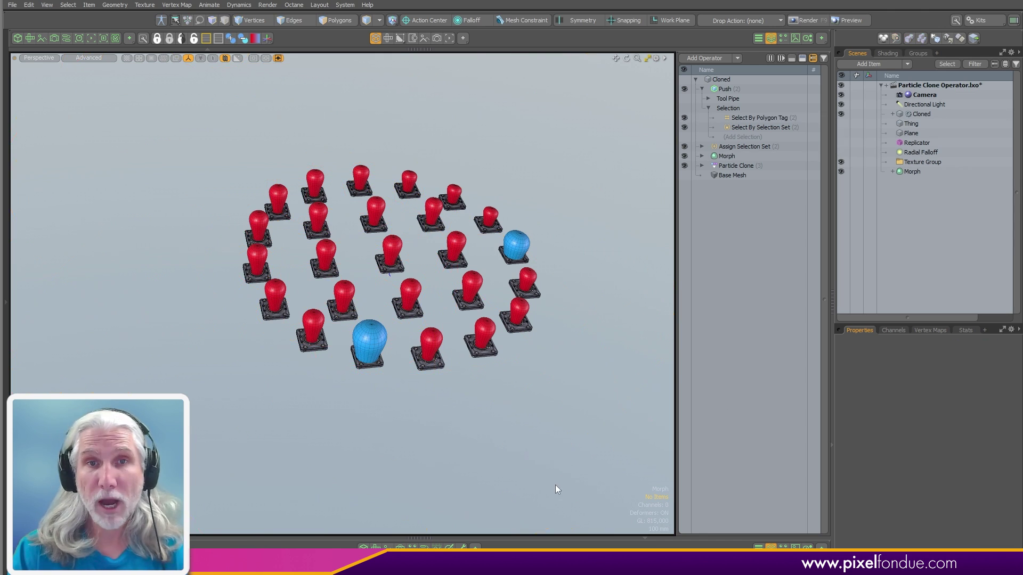